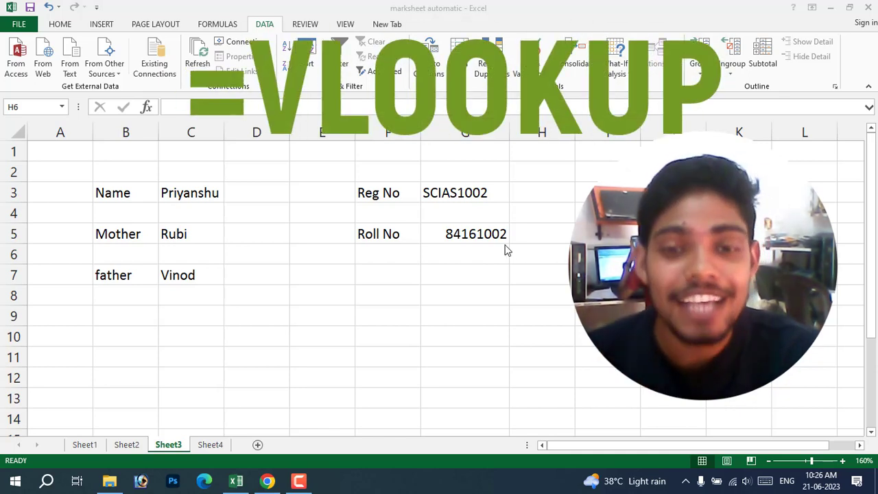
- Choose SCIAS1004 from G3's Reg No dropdown, then view the Sheet4 student data
left_click(526, 259)
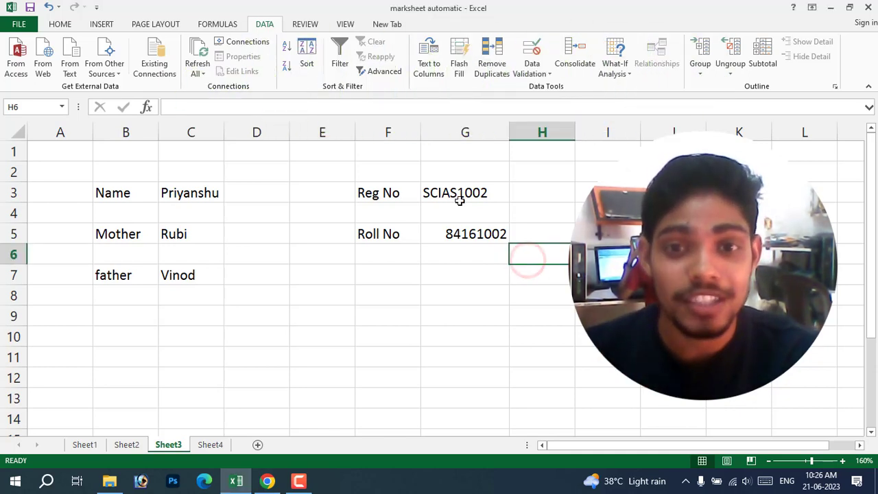
left_click(305, 110)
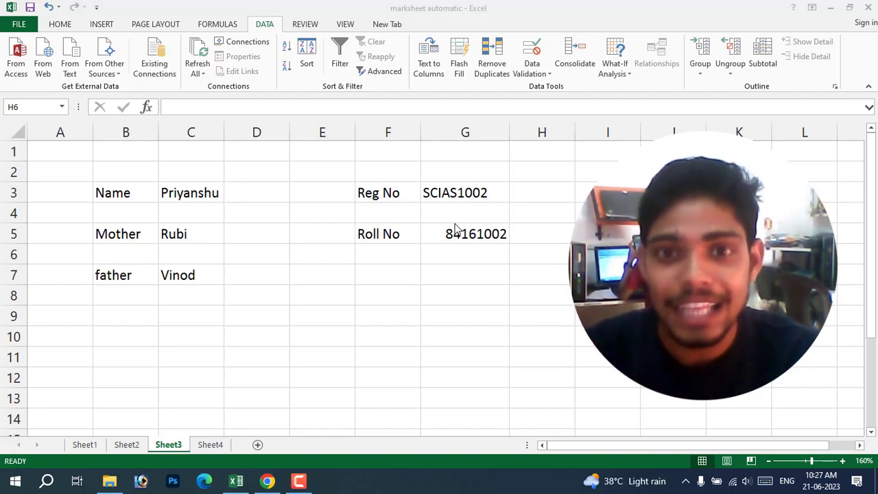
left_click(288, 193)
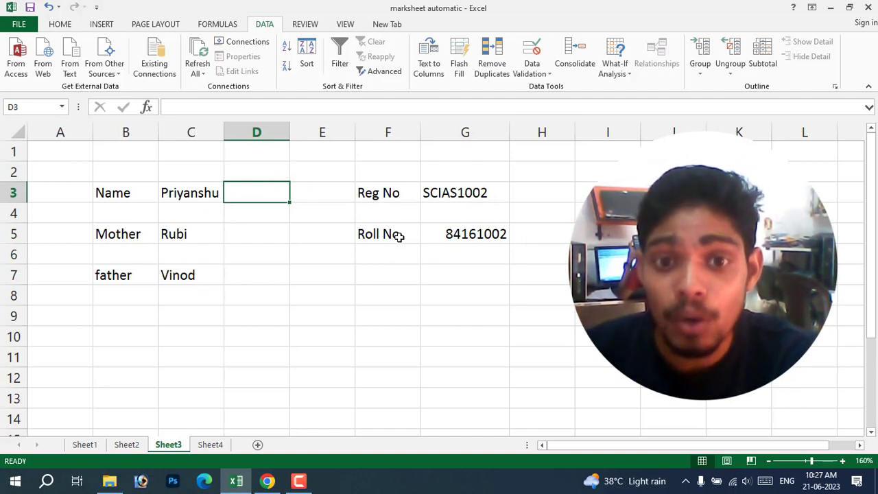
left_click(505, 174)
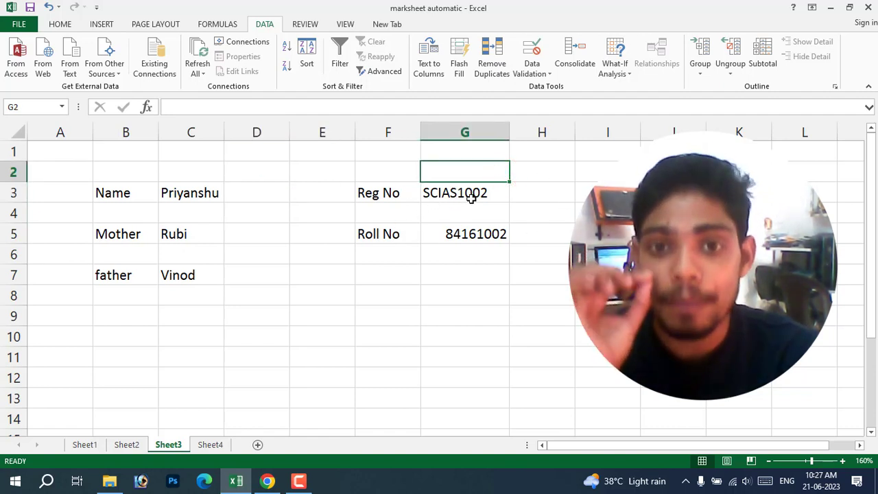
left_click(456, 195)
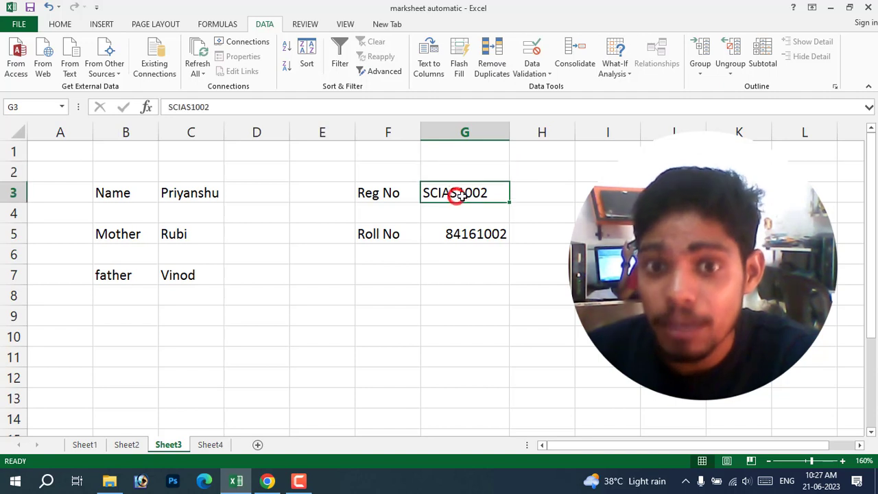
left_click(515, 196)
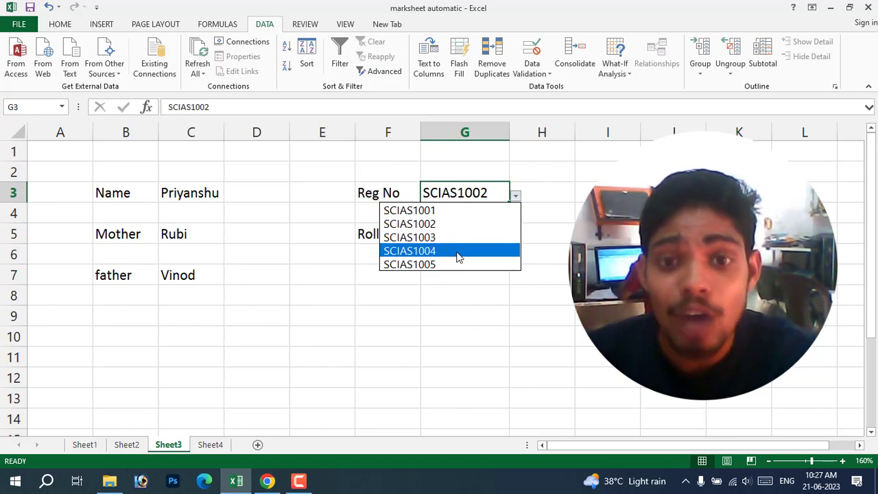
left_click(458, 256)
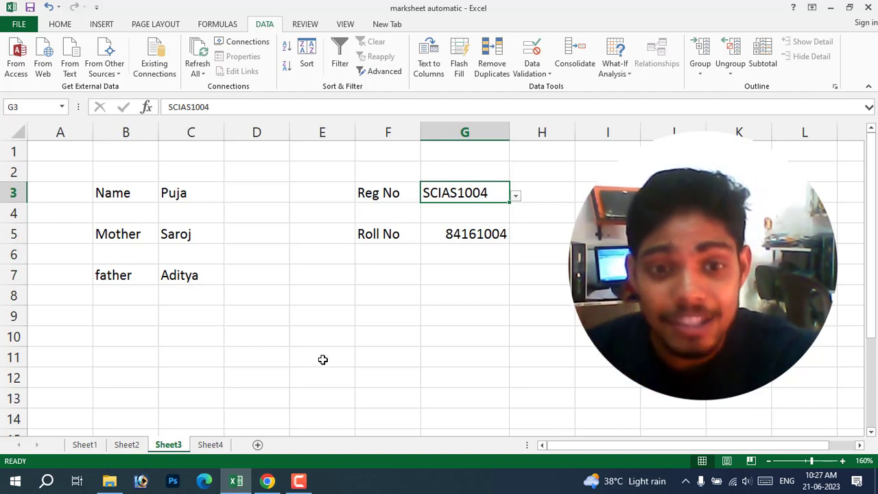
left_click(212, 446)
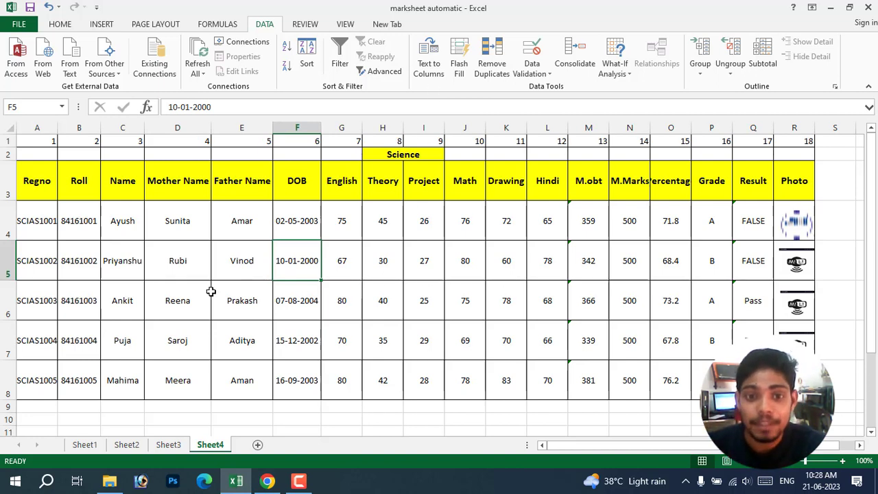
left_click(169, 444)
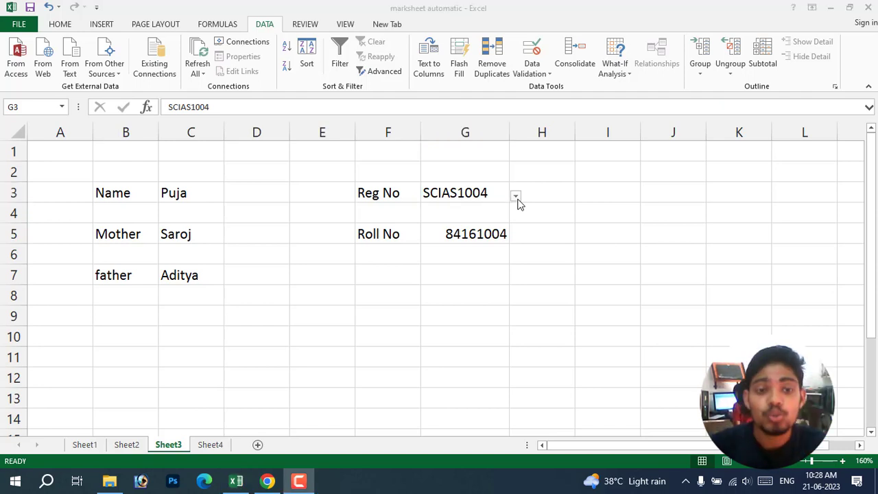
- Delete the contents of C3, C5, C7, G3 and G5 on the lookup form
left_click(521, 248)
left_click(470, 274)
left_click(465, 193)
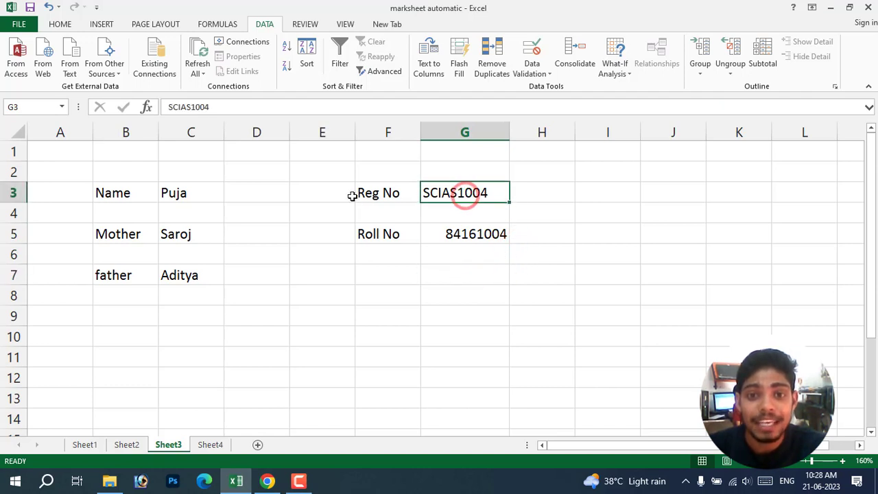
left_click(195, 197)
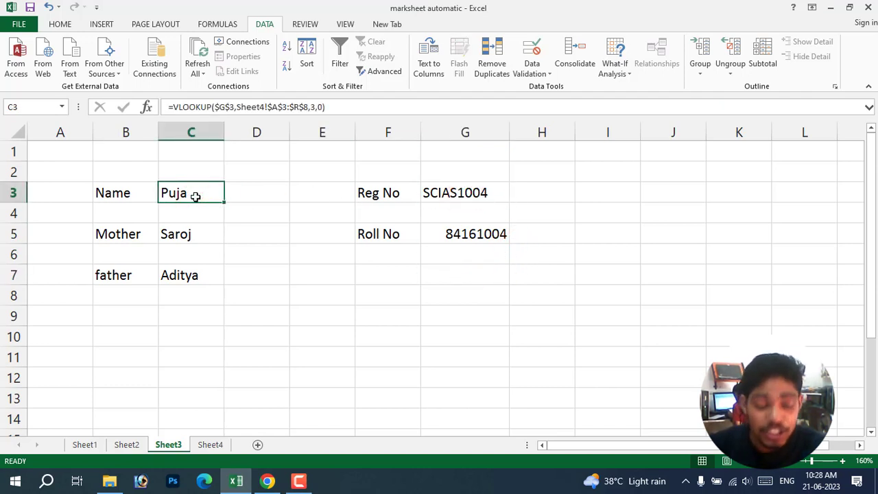
key("Delete")
left_click(211, 232)
key("Delete")
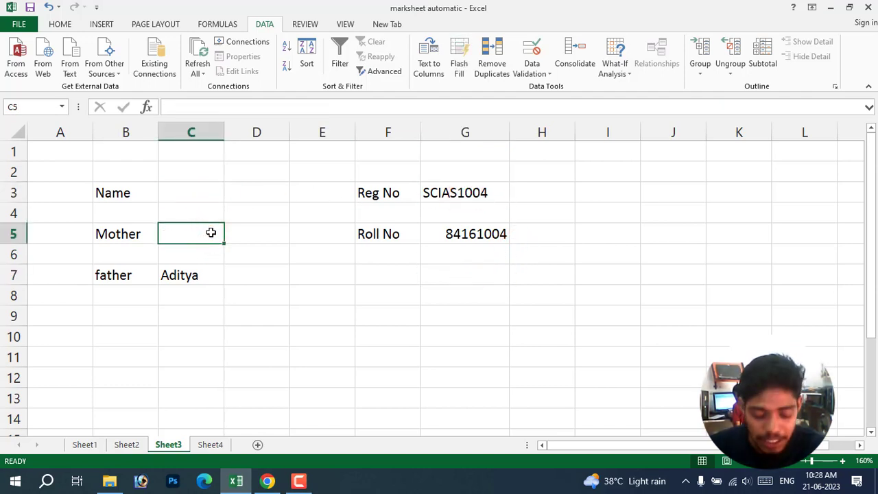
left_click(194, 276)
key("Delete")
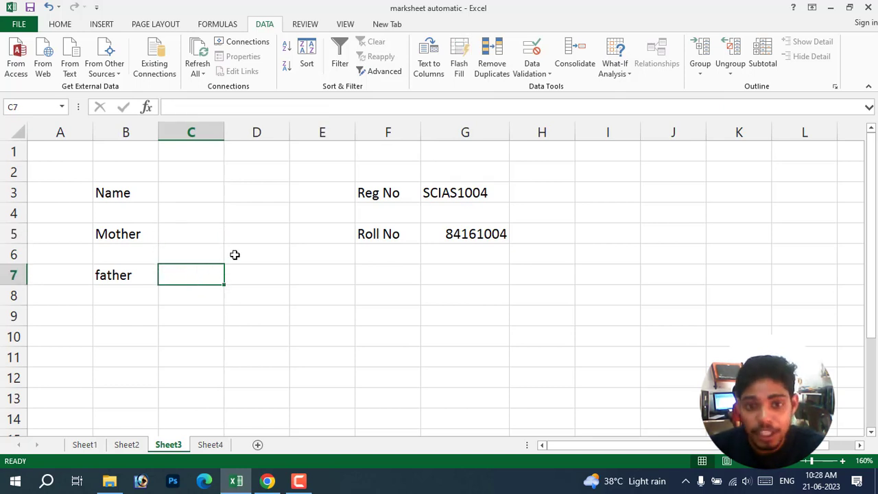
left_click(467, 192)
key("Delete")
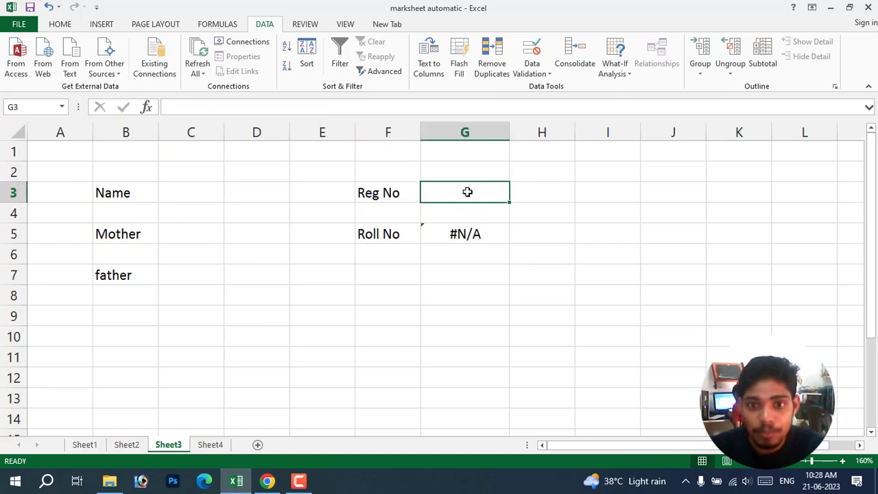
left_click(488, 233)
key("Delete")
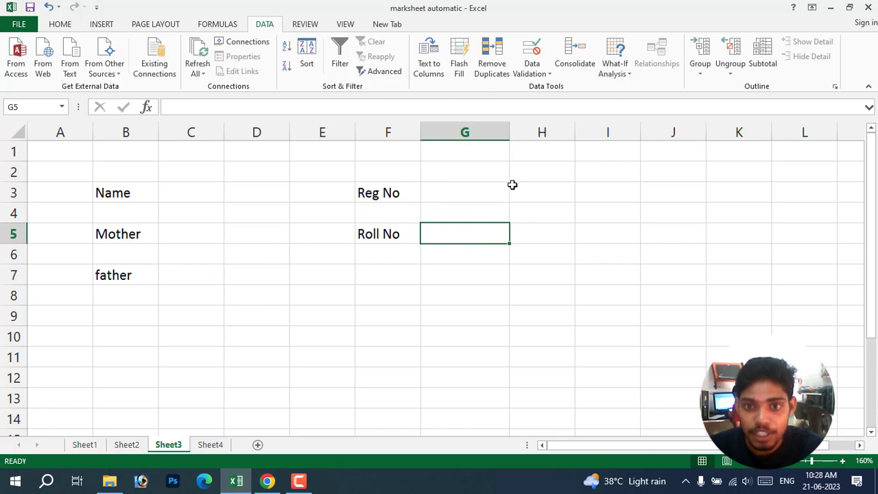
- Remove G3's data validation list with Clear All
left_click(514, 191)
left_click(495, 192)
left_click(513, 197)
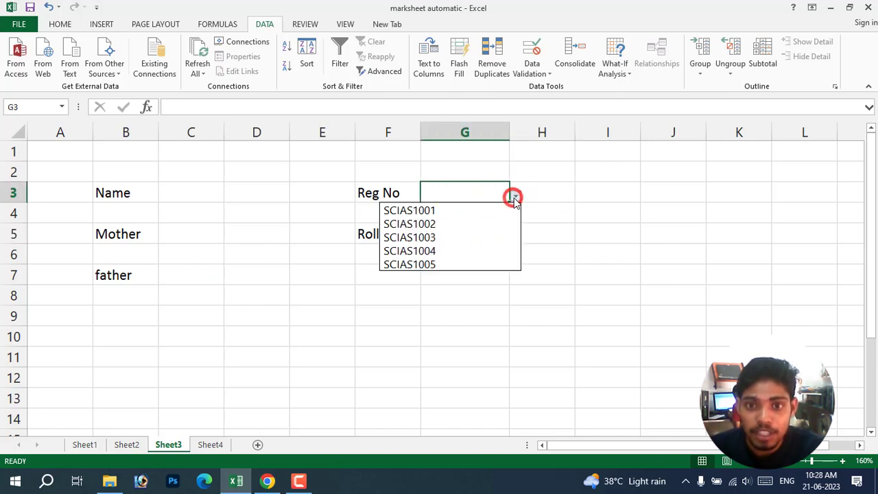
left_click(566, 206)
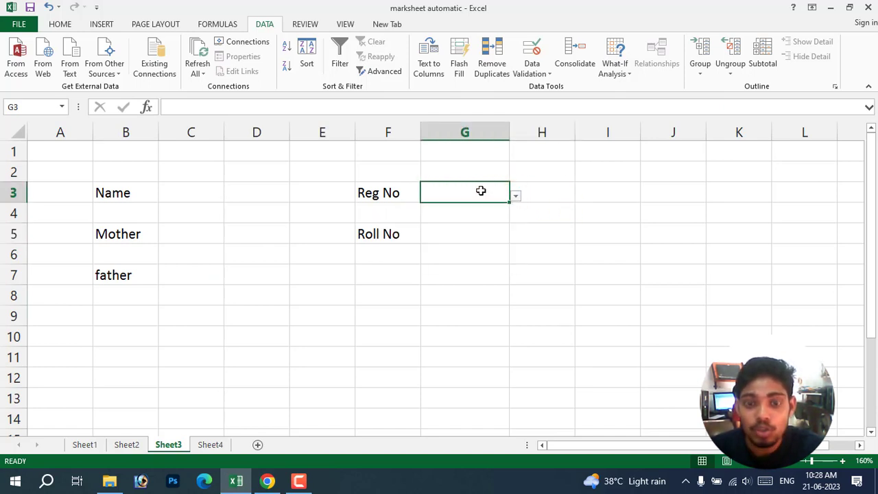
left_click(531, 68)
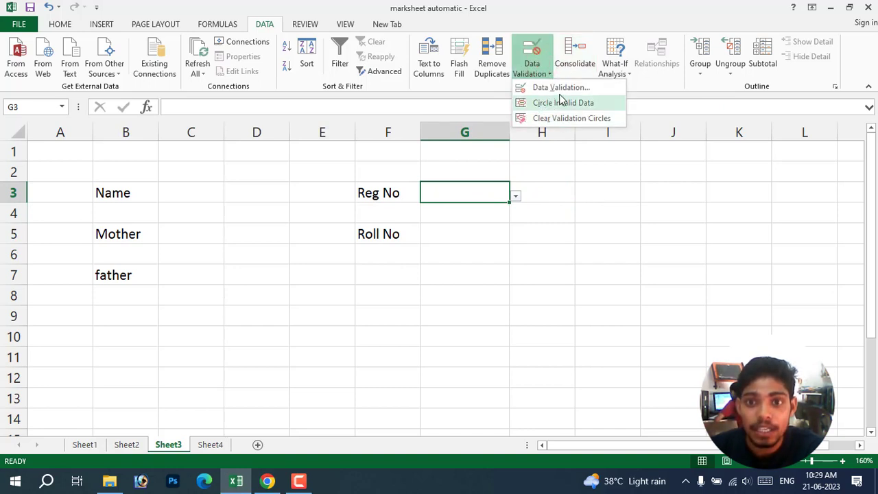
left_click(559, 87)
left_click(546, 339)
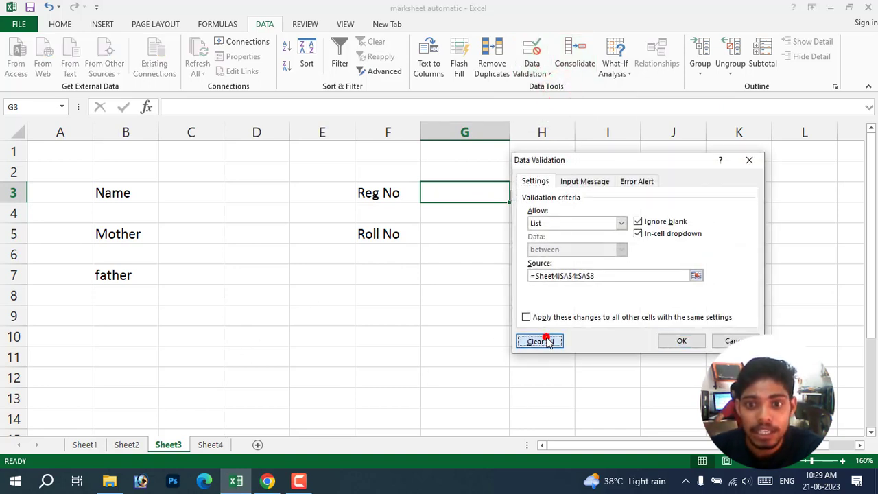
left_click(693, 340)
left_click(534, 335)
left_click(493, 197)
left_click(514, 194)
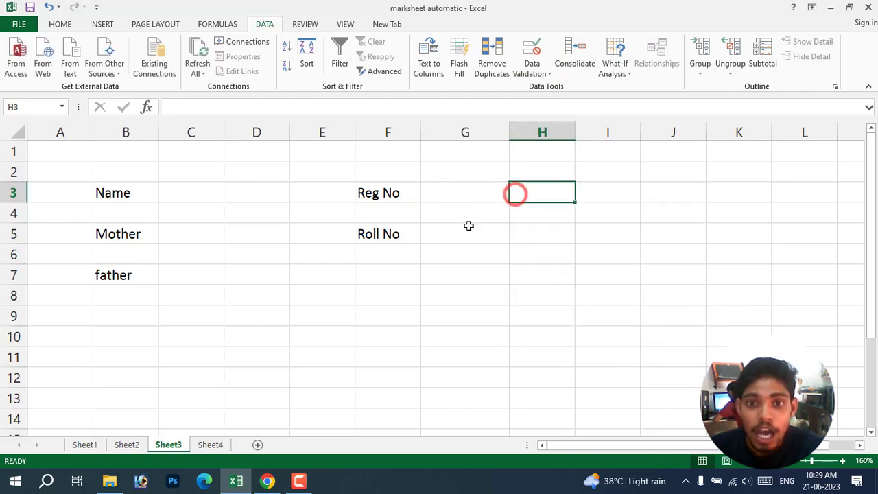
left_click(406, 265)
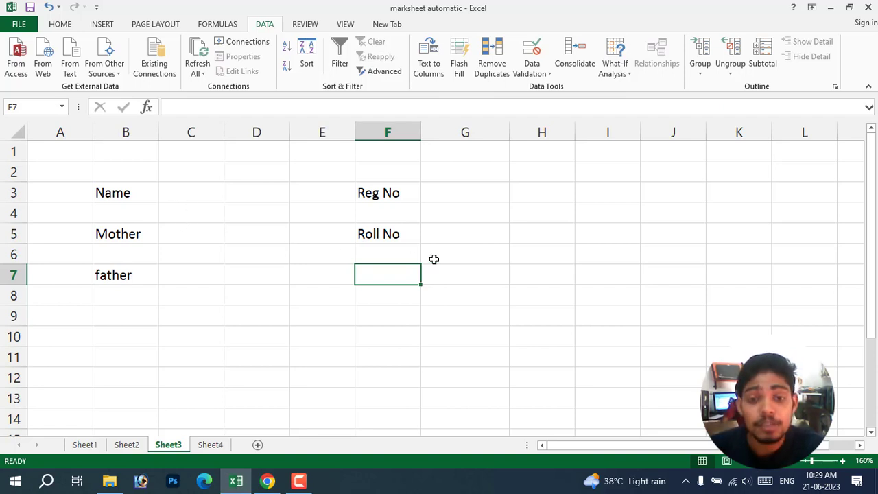
left_click(462, 197)
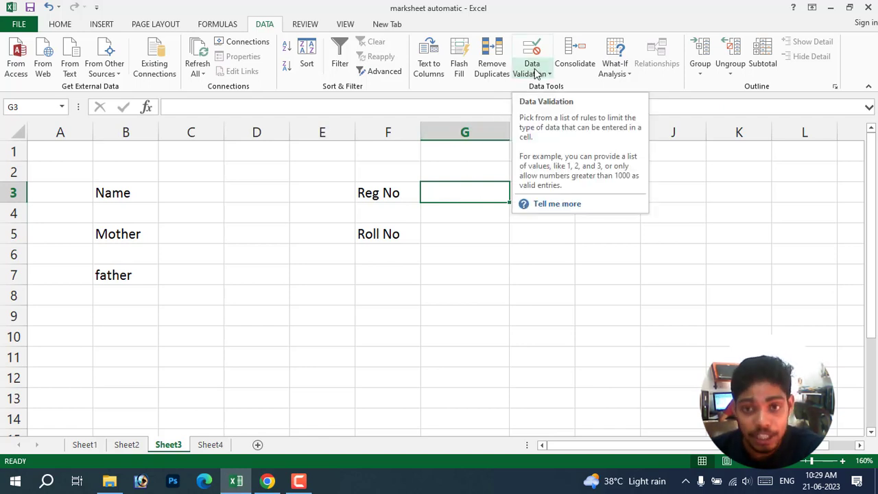
- Give G3 List data validation with the source Sheet4!$A$4:$A$8
left_click(535, 73)
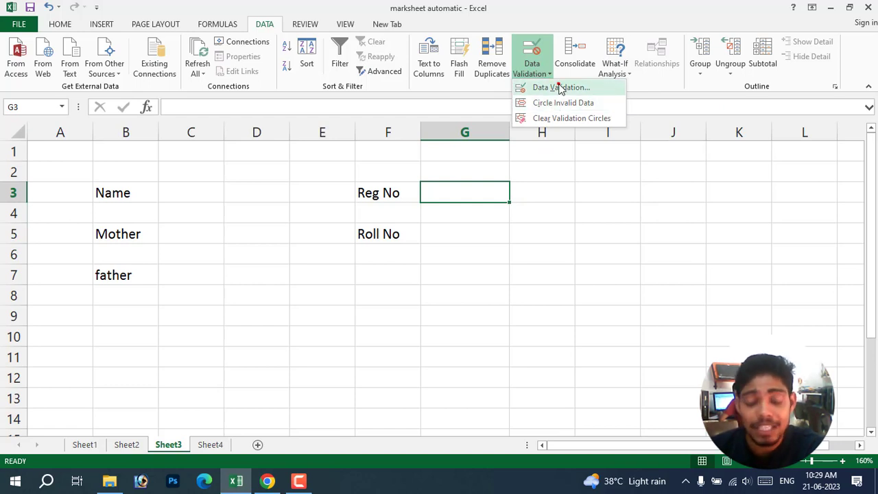
left_click(559, 88)
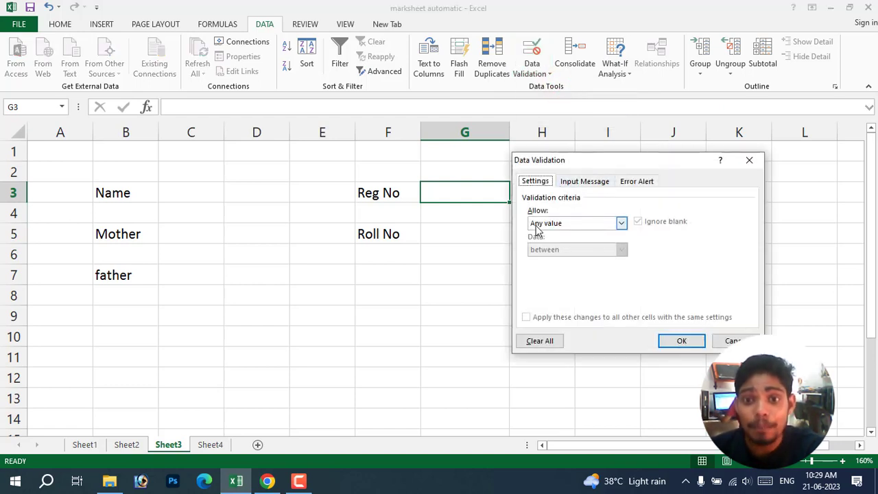
left_click(621, 225)
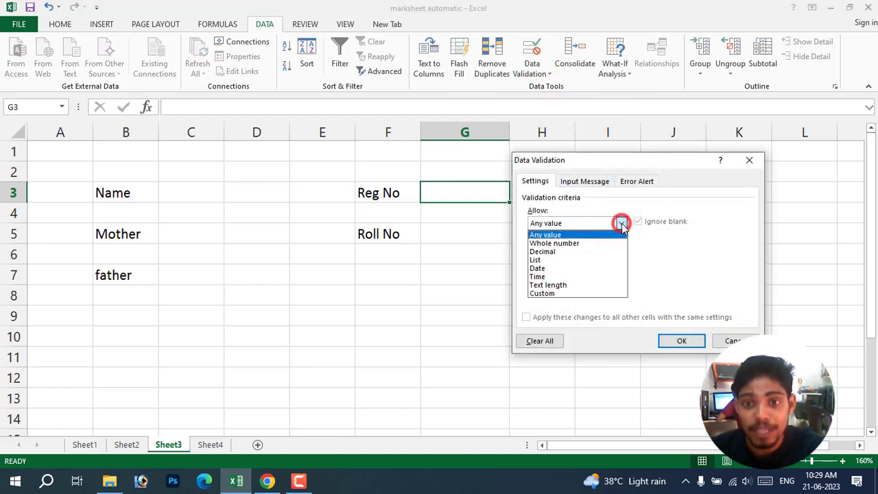
left_click(565, 261)
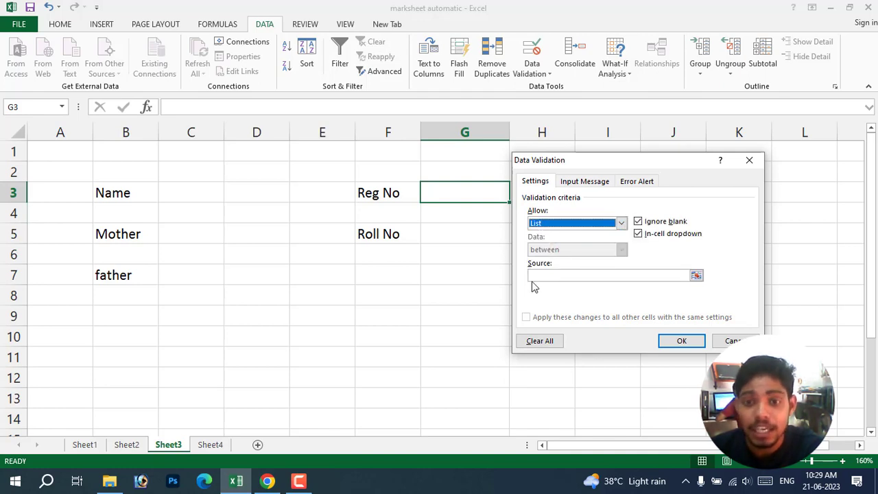
left_click(549, 275)
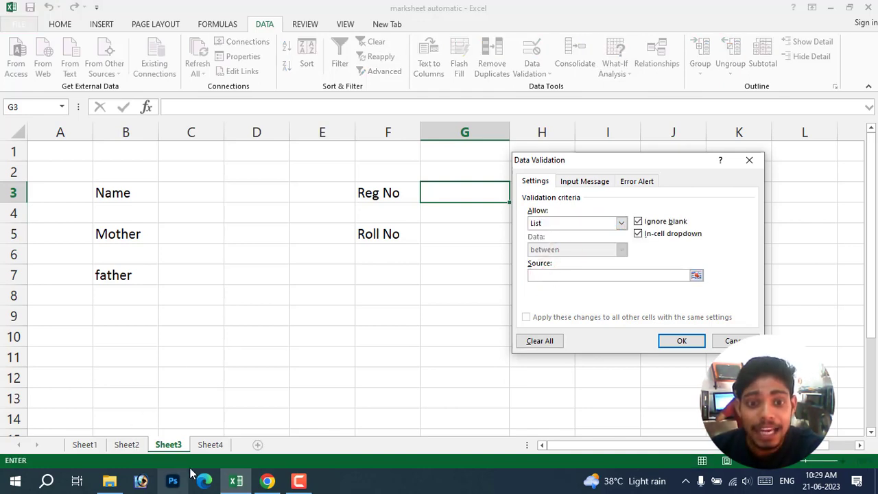
left_click(209, 446)
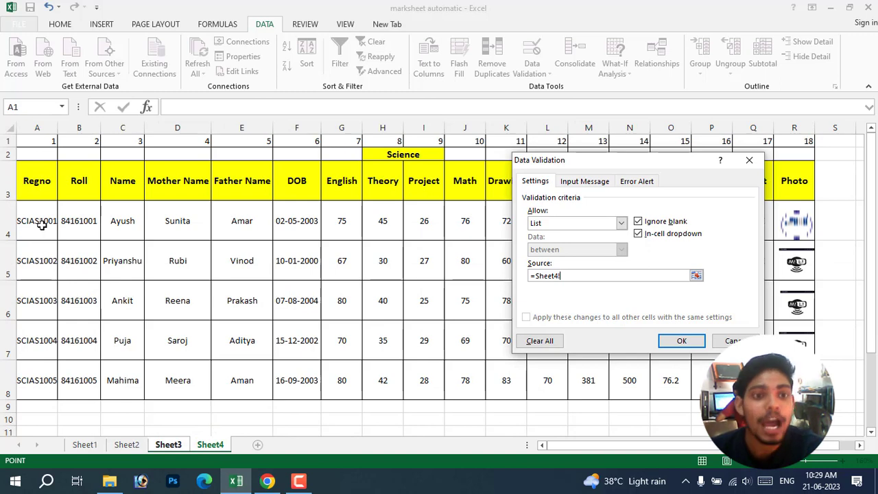
left_click_drag(42, 218, 40, 372)
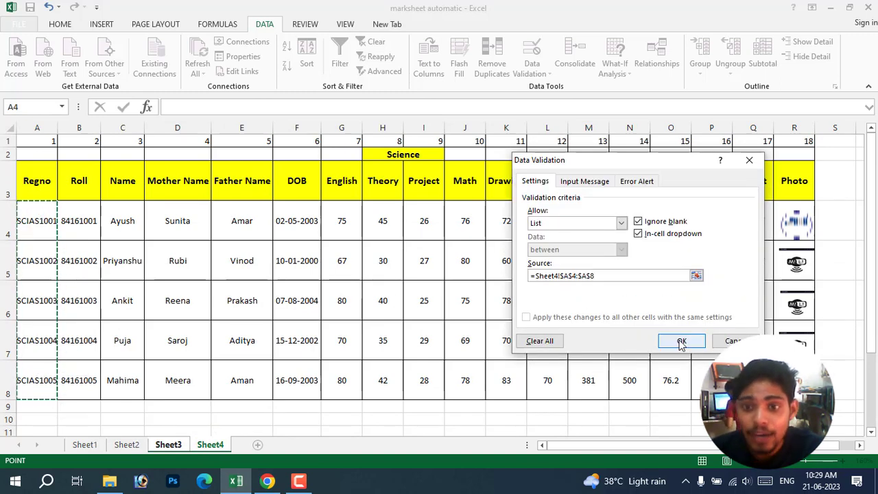
left_click(681, 341)
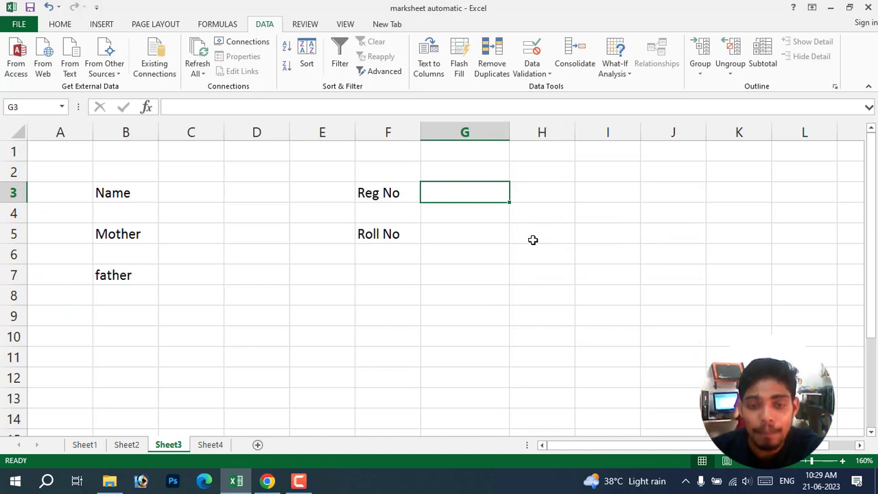
- Choose SCIAS1002 from G3's Reg No dropdown
left_click(515, 198)
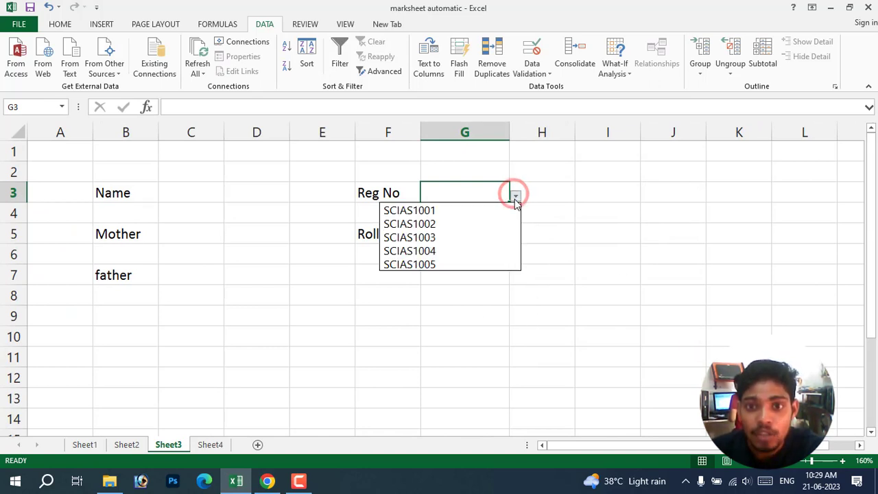
left_click(454, 231)
left_click(499, 218)
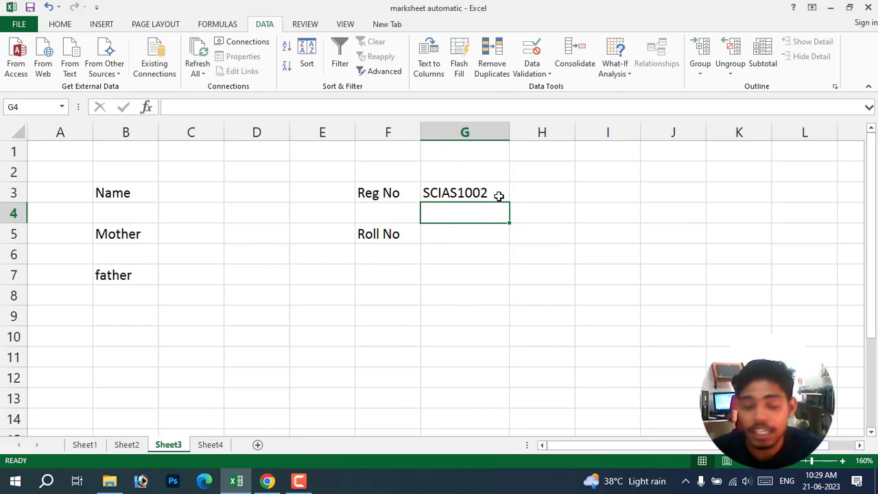
- Start =VLOOKUP( in C3 with absolute lookup value $G$3 followed by a comma
left_click(206, 193)
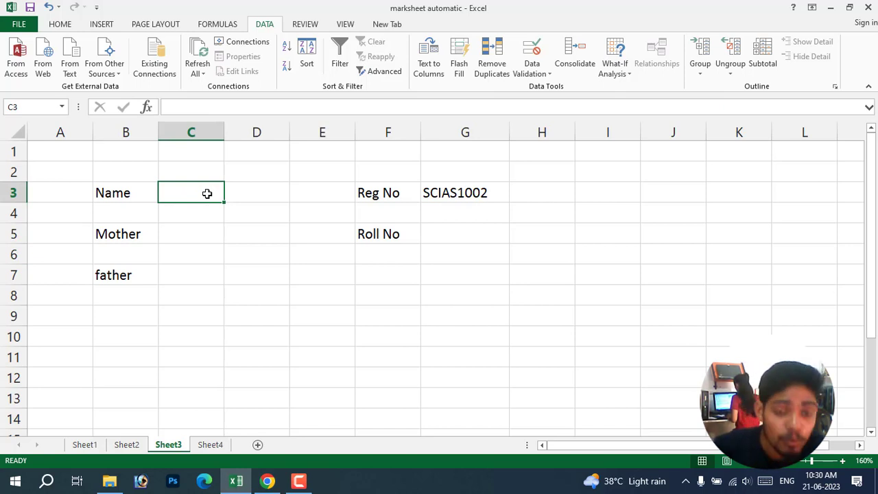
type("=")
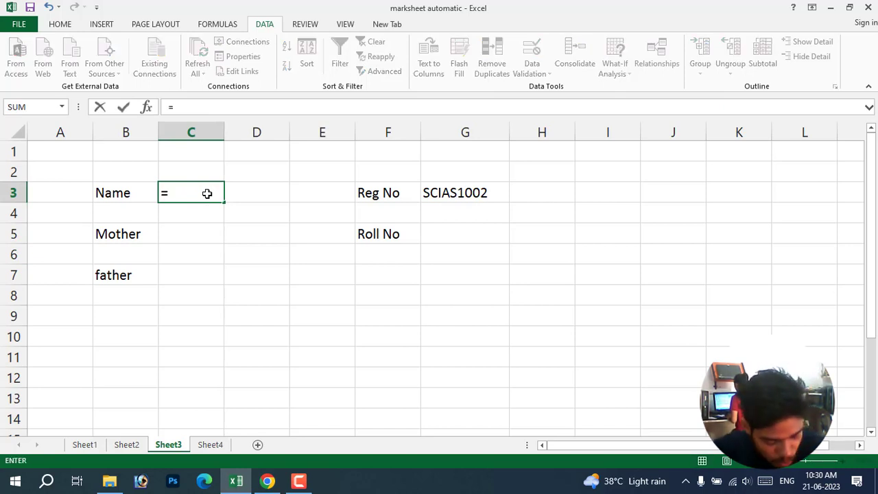
type("VL")
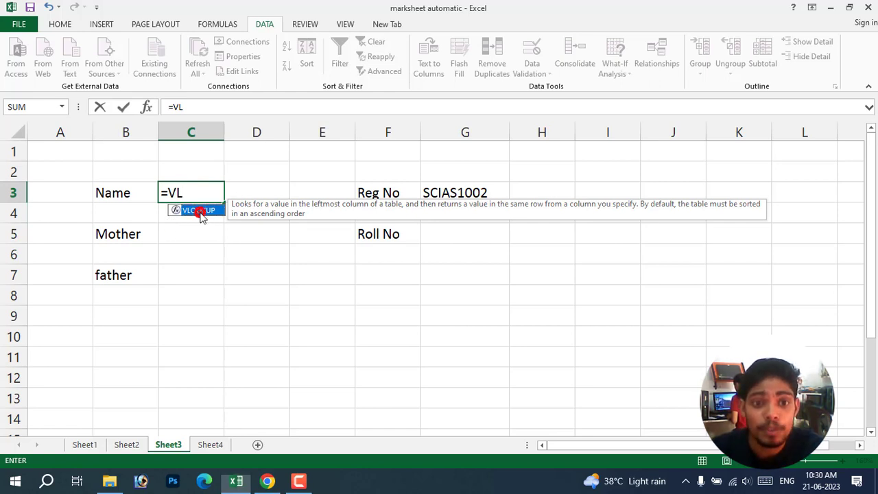
double_click(200, 211)
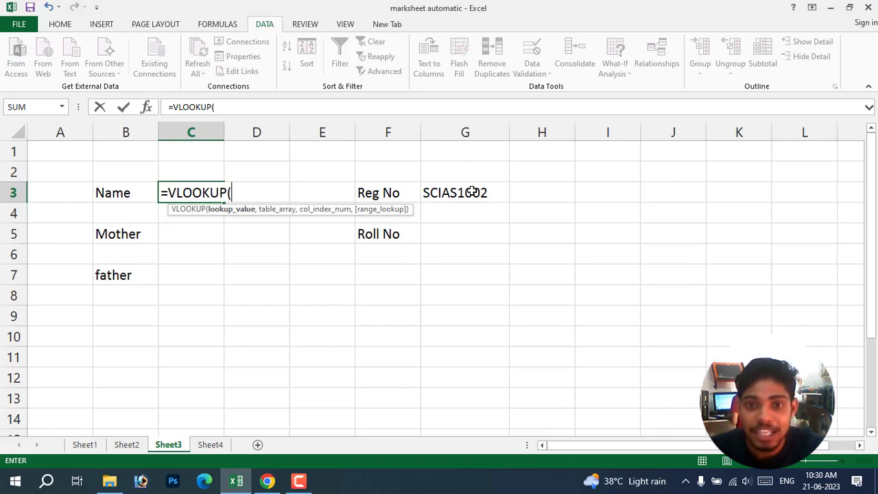
left_click(473, 192)
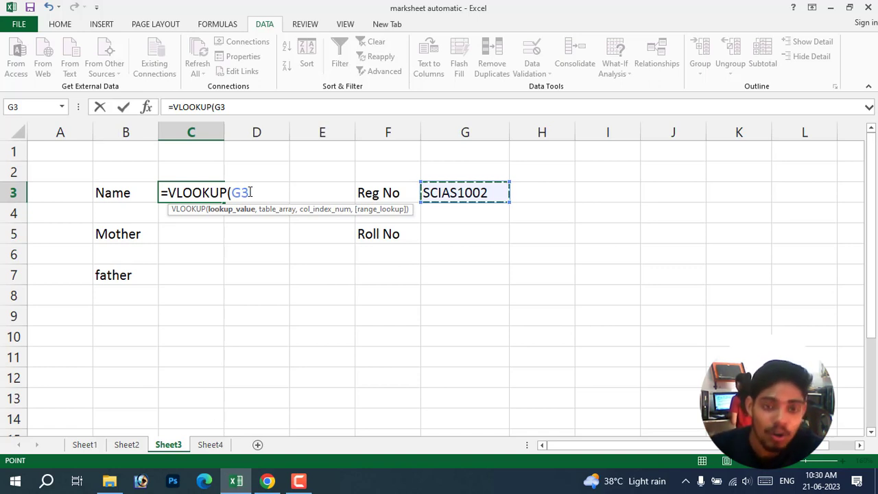
left_click_drag(251, 192, 232, 192)
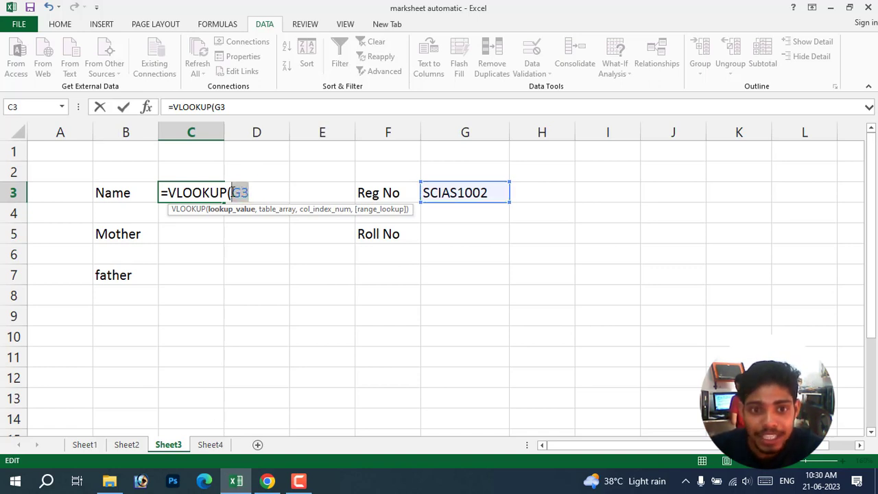
key("F4")
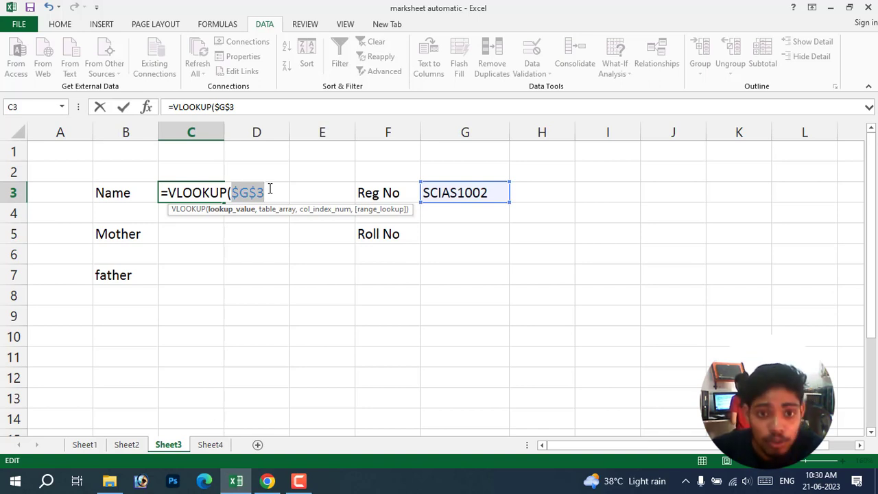
type(",")
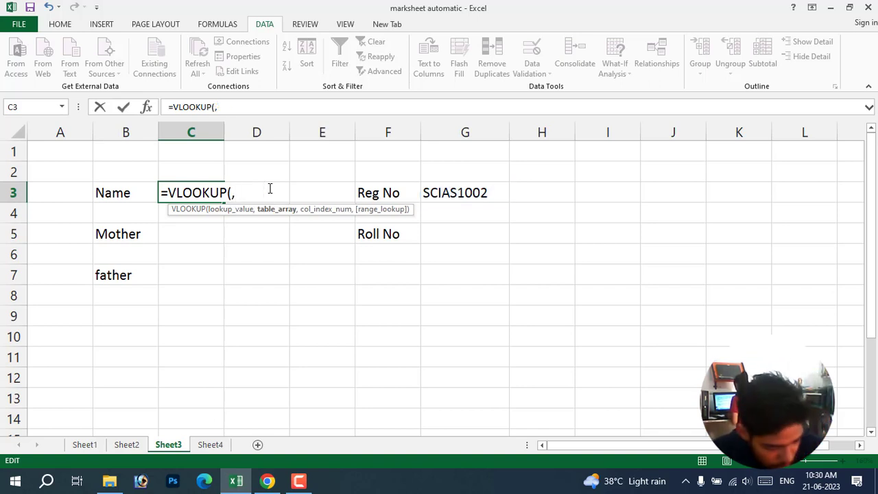
key("ctrl+z")
left_click(269, 188)
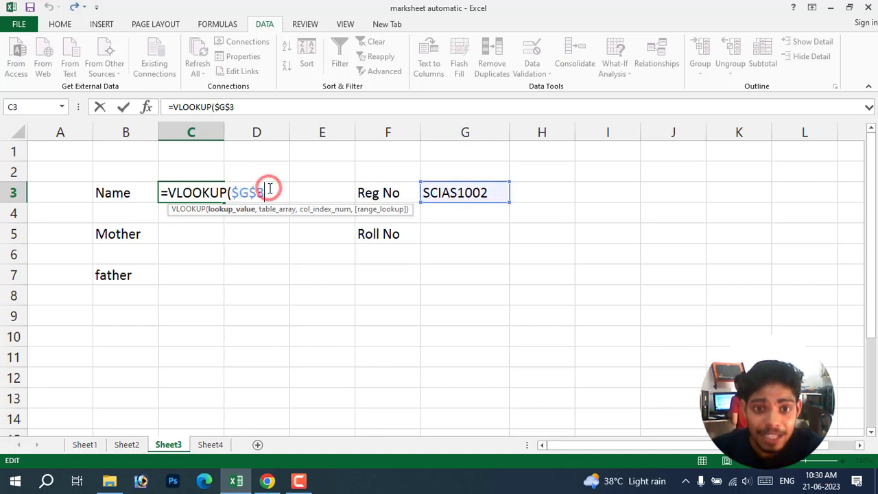
type(",")
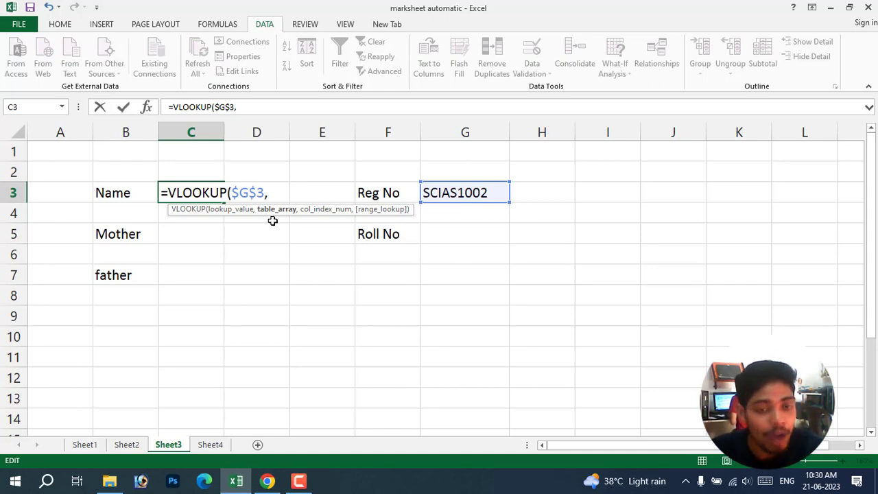
- Add Sheet4!A3:R8 as the table array, correcting the sheet name to Sheet4
left_click(211, 445)
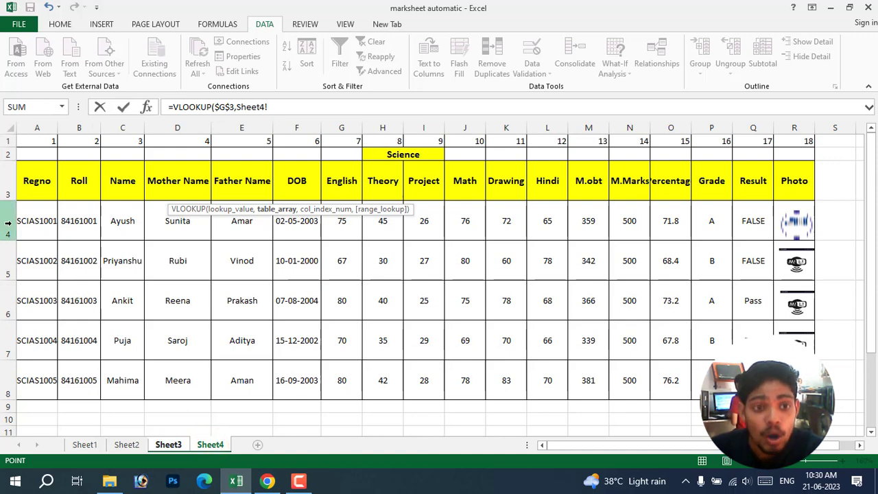
mouse_move(26, 185)
left_mouse_down()
mouse_move(760, 332)
mouse_move(799, 383)
left_mouse_up()
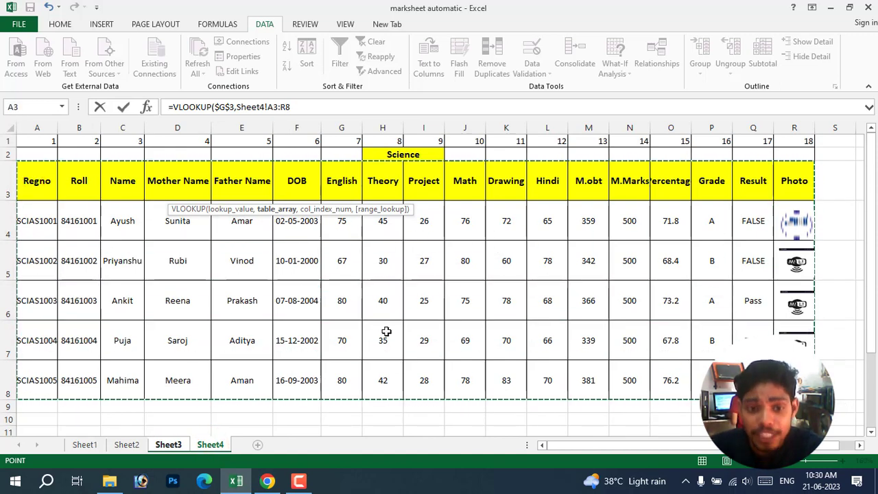
left_click(168, 445)
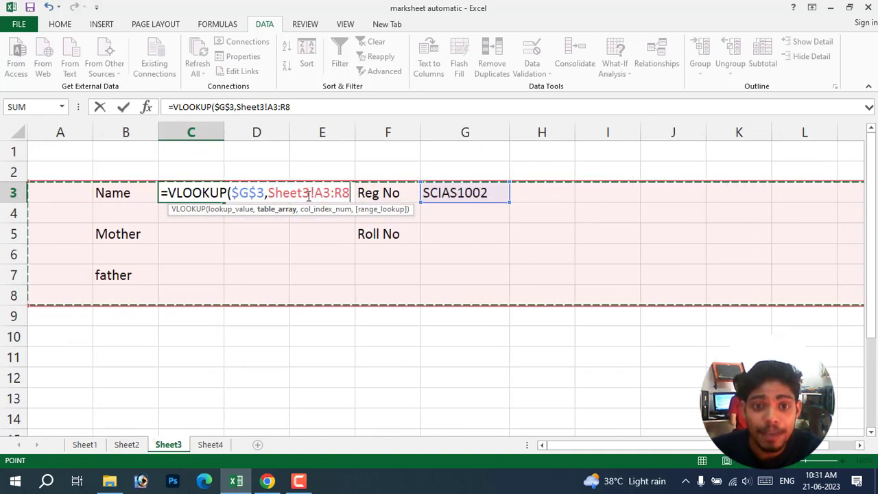
left_click(308, 197)
key("BackSpace")
type("4")
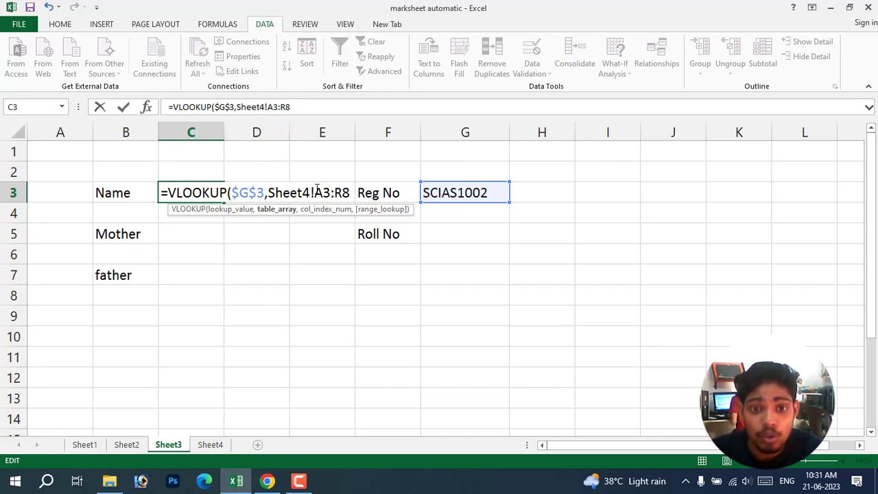
left_click_drag(314, 192, 350, 193)
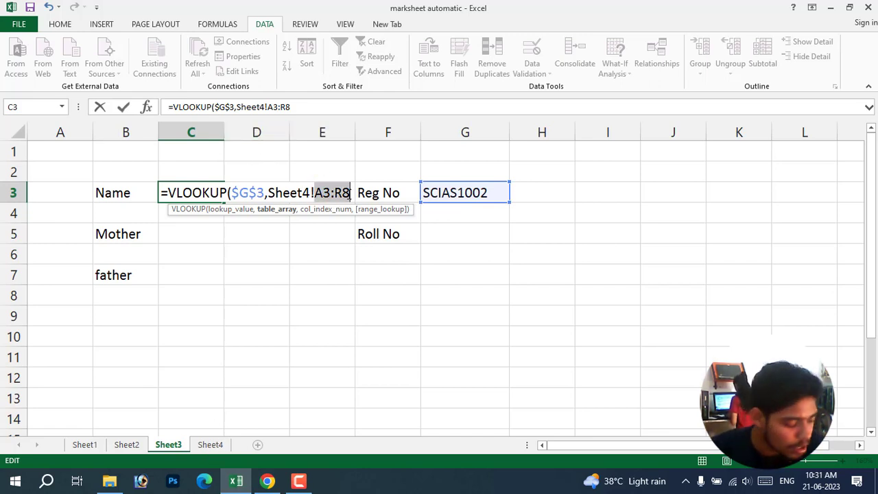
- Complete C3's formula as =VLOOKUP($G$3,Sheet4!$A$3:$R$8,3,0) and commit it
key("F4")
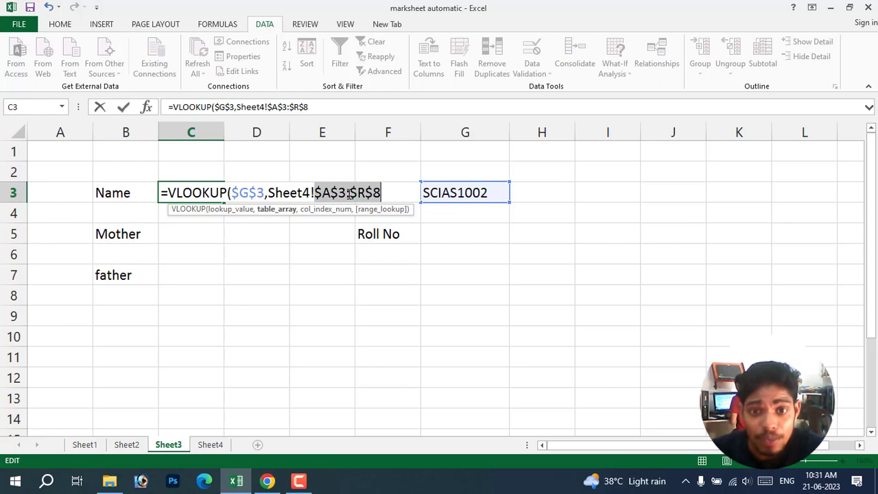
left_click(382, 192)
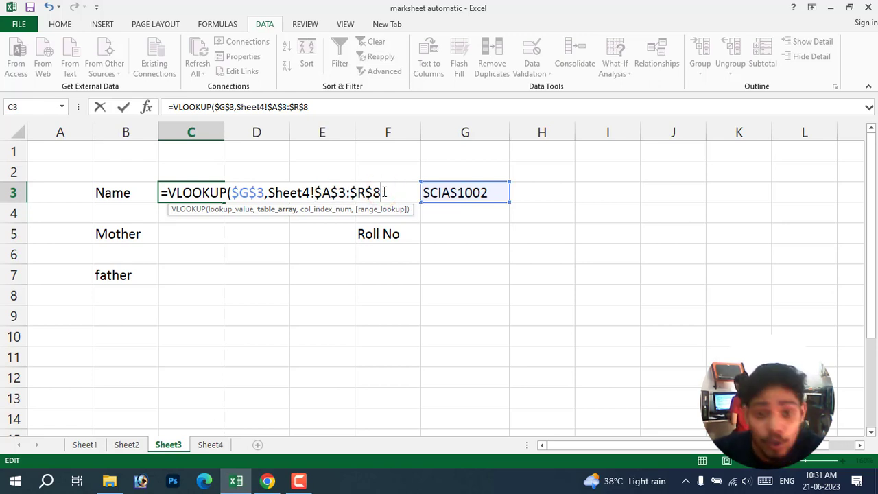
type(",")
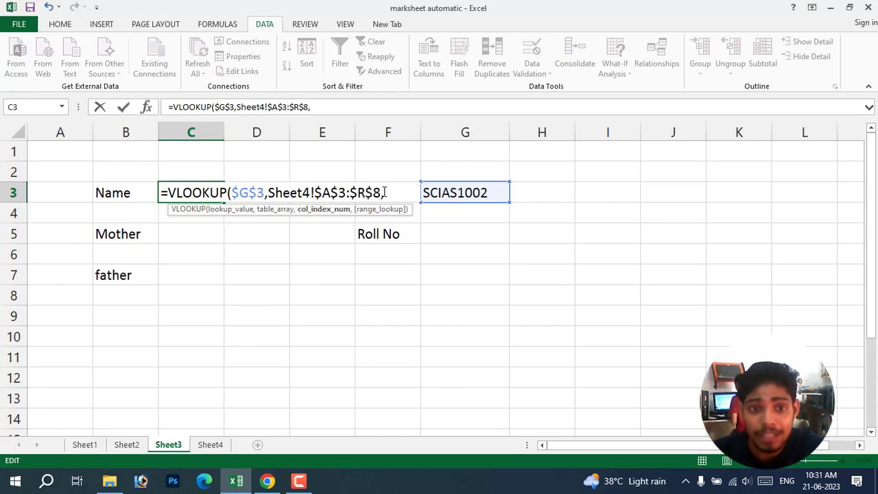
left_click(210, 444)
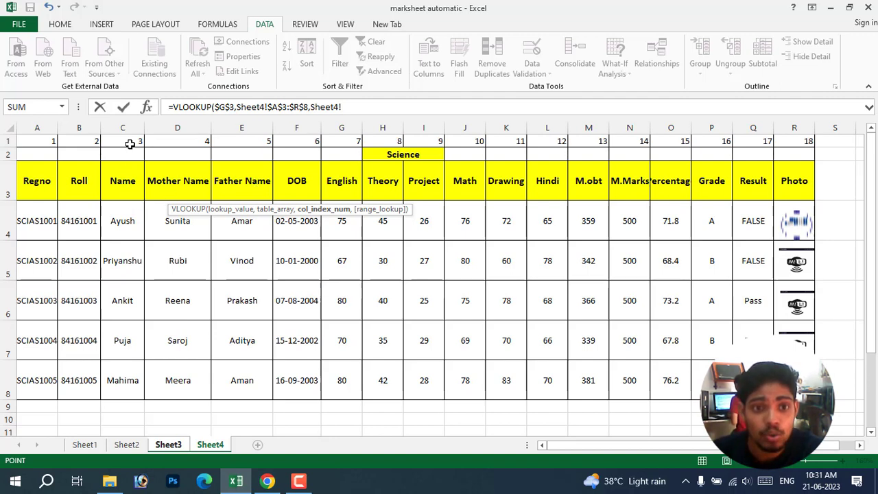
left_click(168, 446)
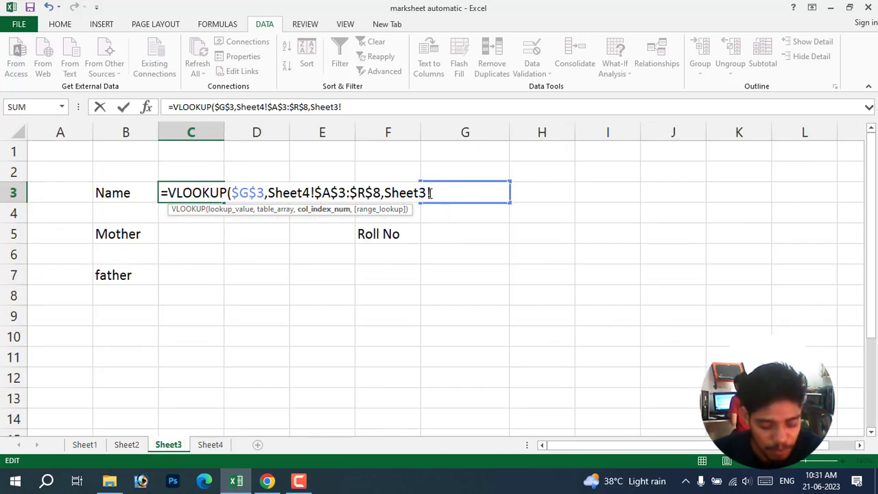
key("BackSpace")
key("BackSpace")
key("BackSpace")
key("BackSpace")
key("BackSpace")
key("BackSpace")
key("BackSpace")
key("BackSpace")
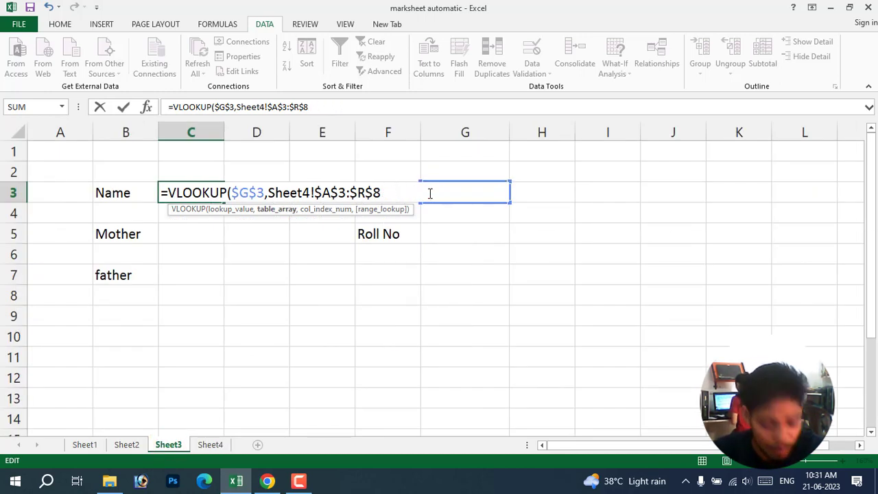
type(",3")
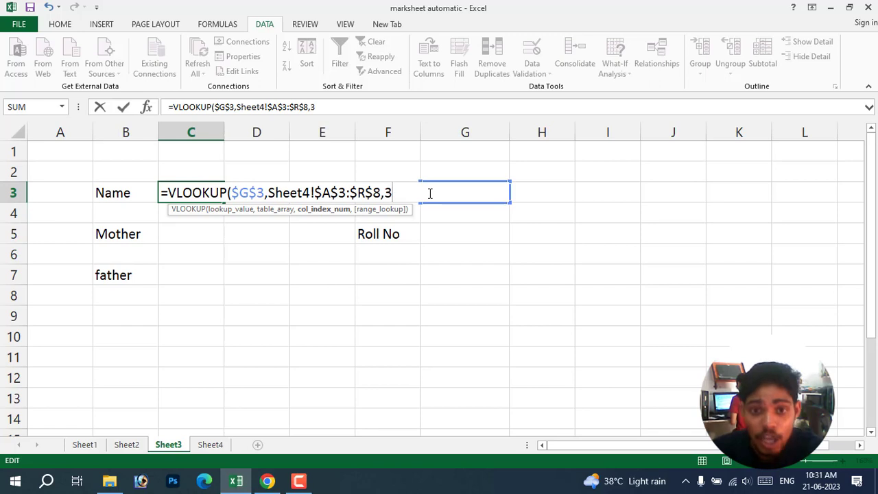
type(",")
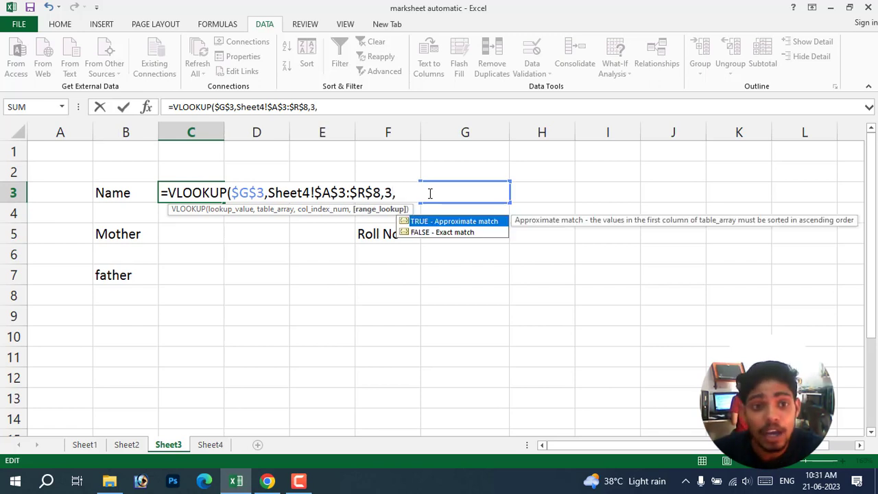
type("0")
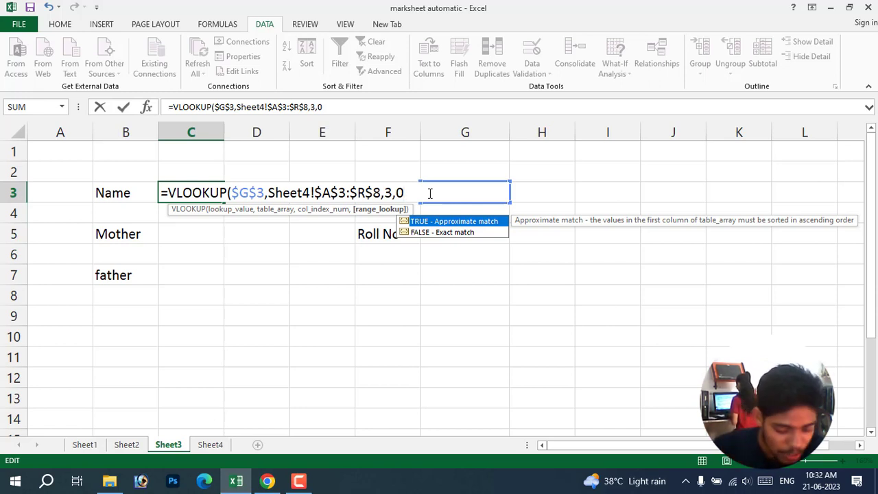
type(")")
key("Return")
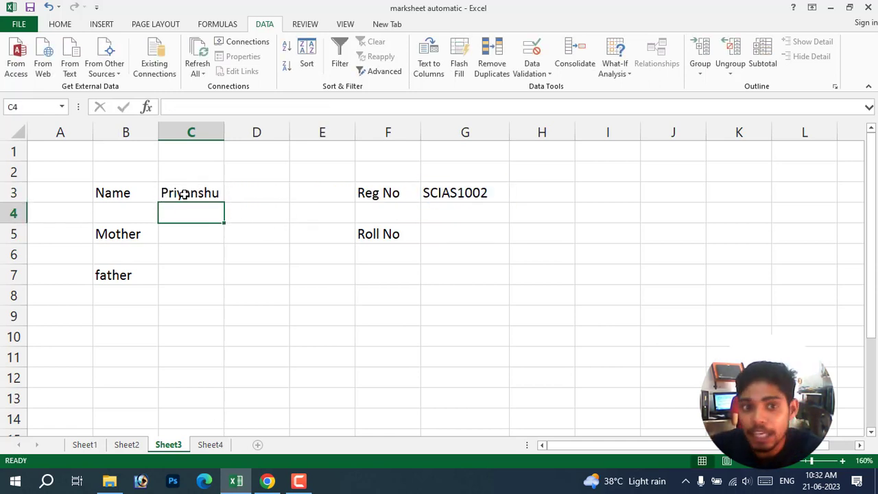
- Copy C3's VLOOKUP formula text from the formula bar
left_click(185, 234)
left_click(190, 193)
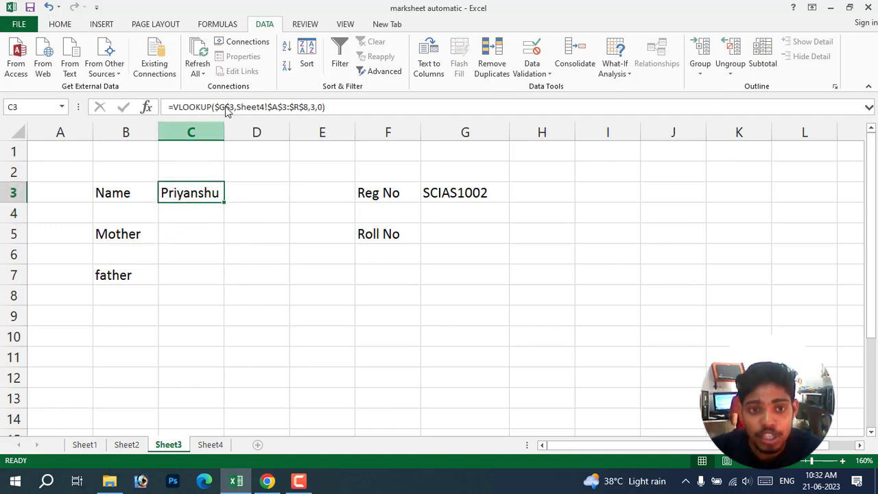
left_click(177, 193)
left_click_drag(381, 104, 167, 107)
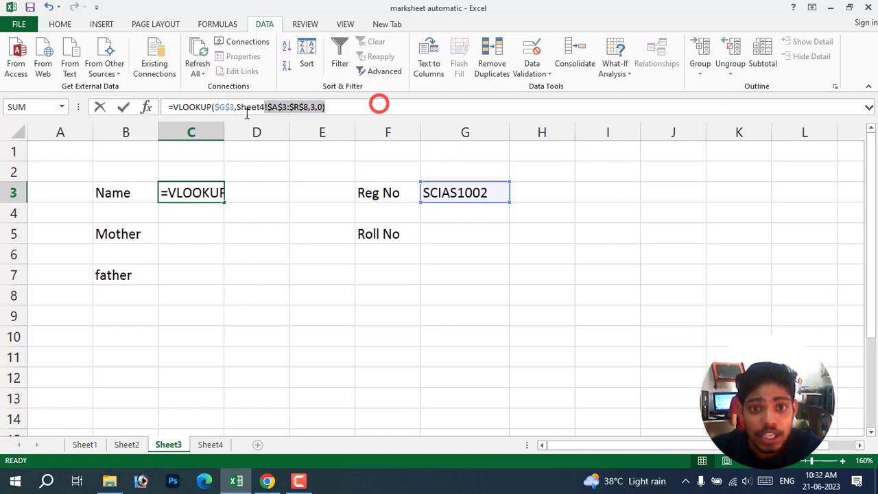
left_click(108, 113)
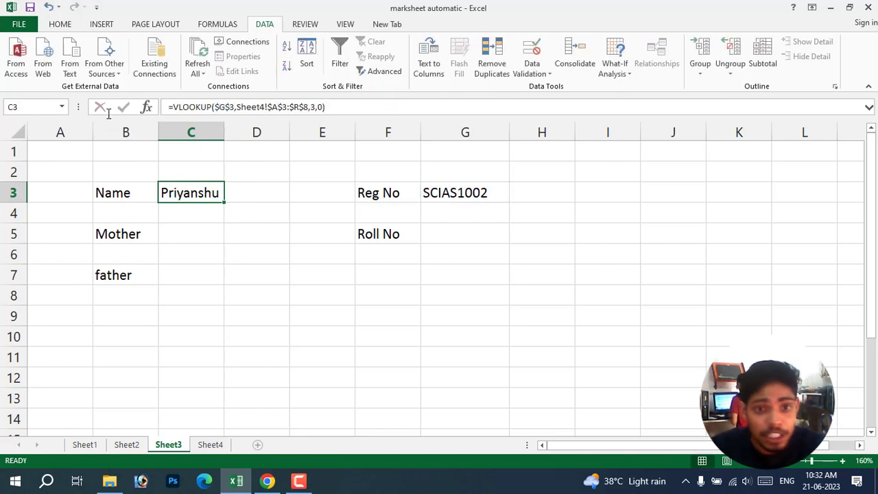
- Paste the formula into the Mother (C5), father (C7) and Roll No (G5) cells
left_click(168, 235)
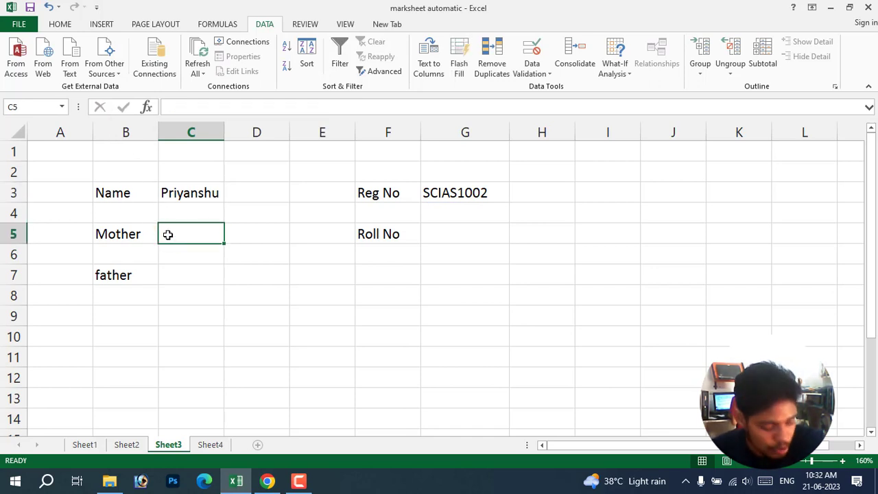
key("ctrl+v")
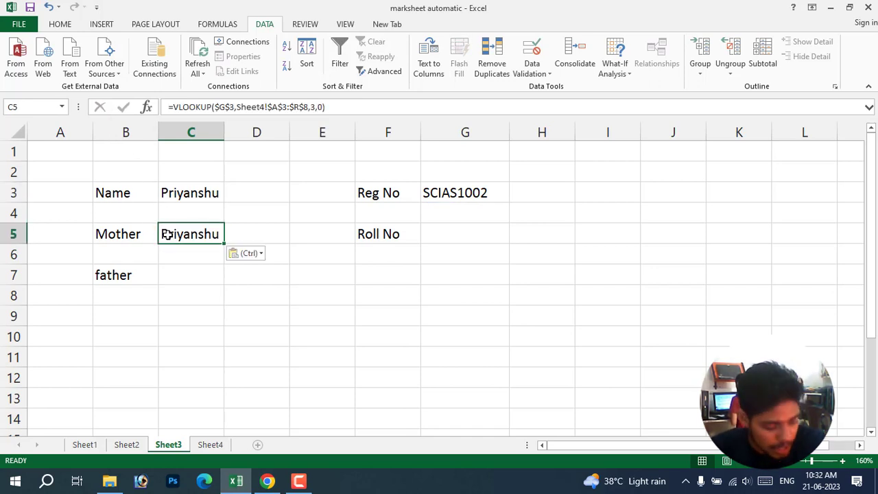
key("ctrl")
left_click(181, 275)
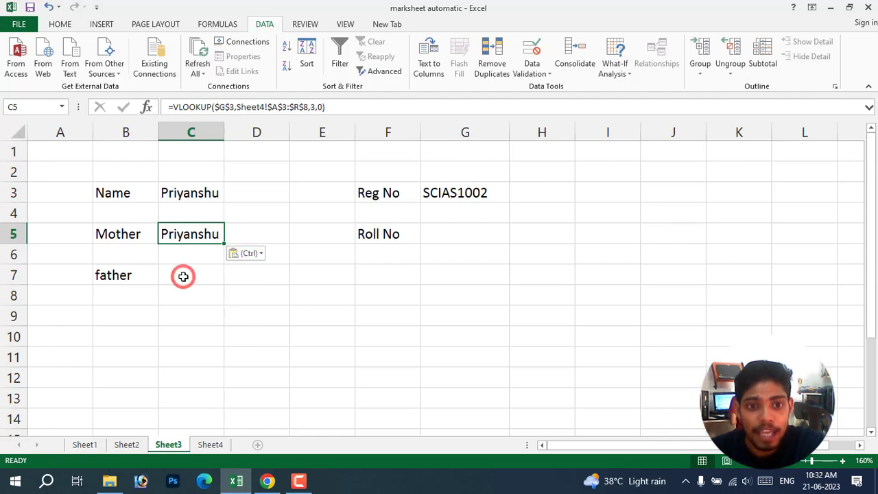
left_click(183, 275)
type("=VLOOKUP($G$3,Sheet4!$A$3:$R$8,3,0)")
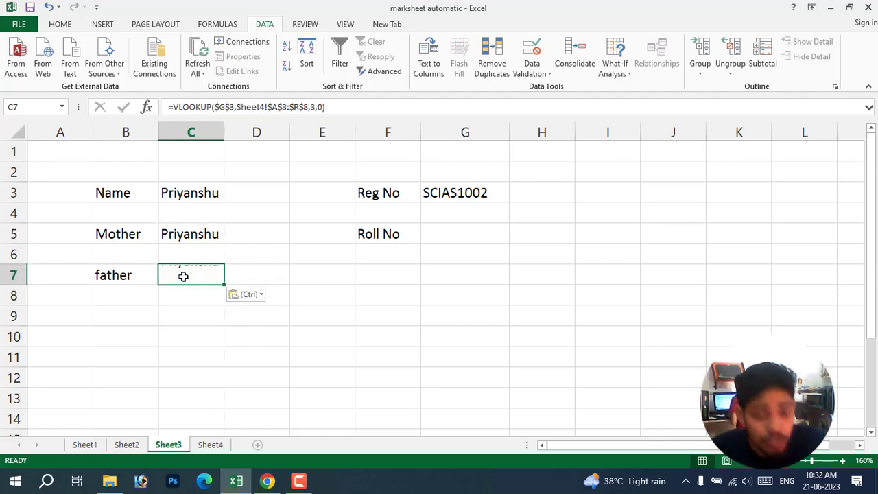
left_click(480, 236)
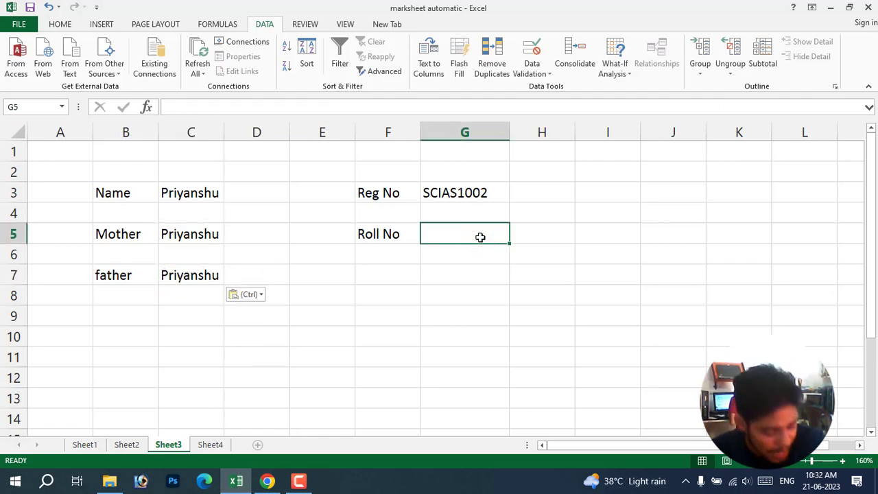
type("Priyanshu")
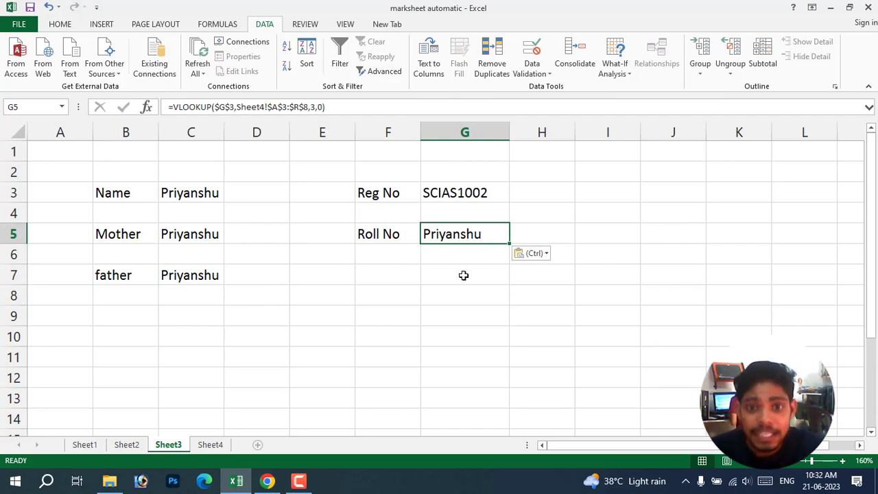
left_click(463, 275)
left_click(184, 196)
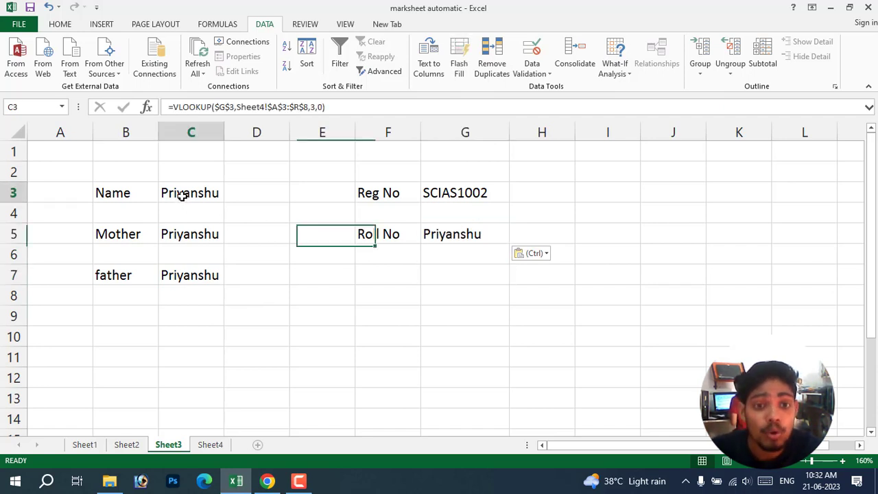
left_click(189, 234)
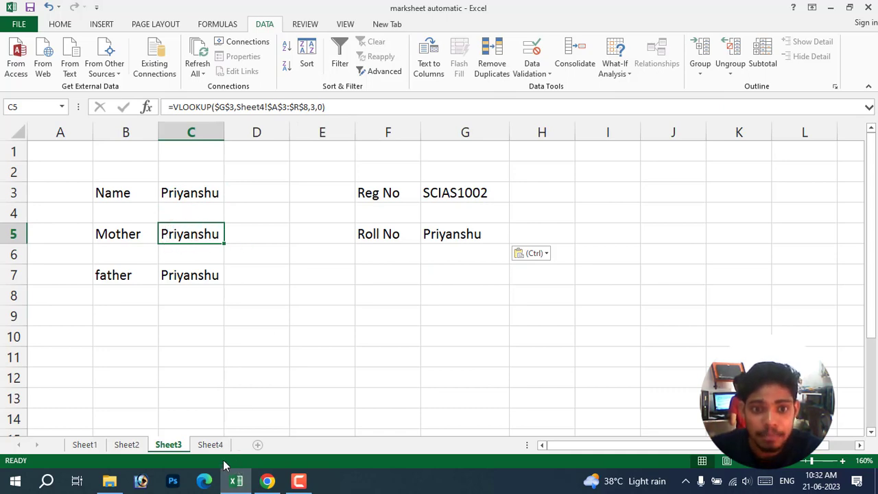
- Check Sheet4's column order, then set the Mother formula's column index to 4
left_click(210, 445)
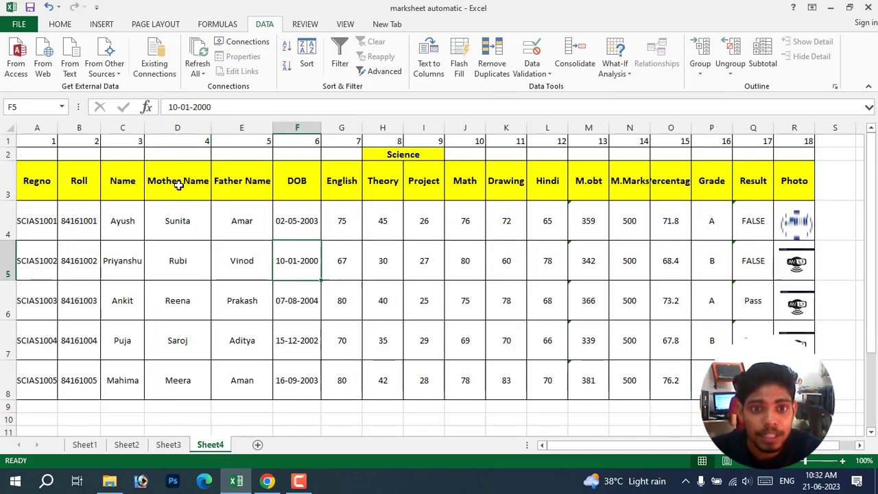
left_click(168, 444)
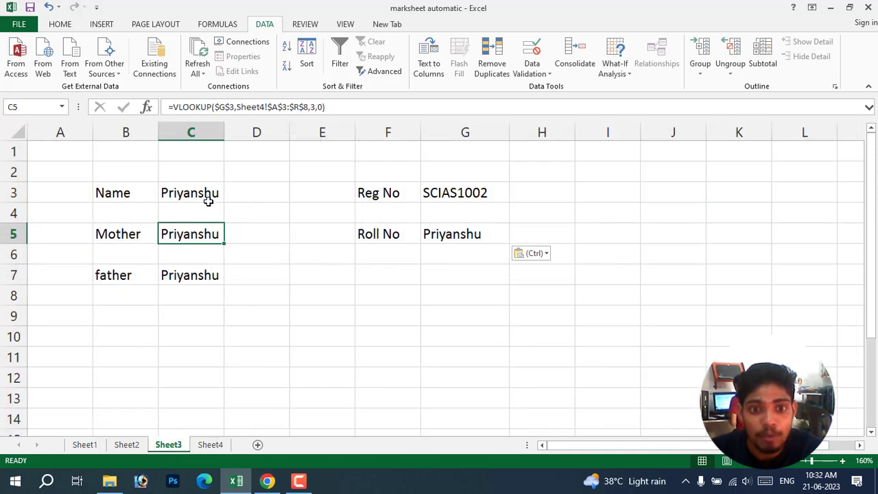
left_click(317, 108)
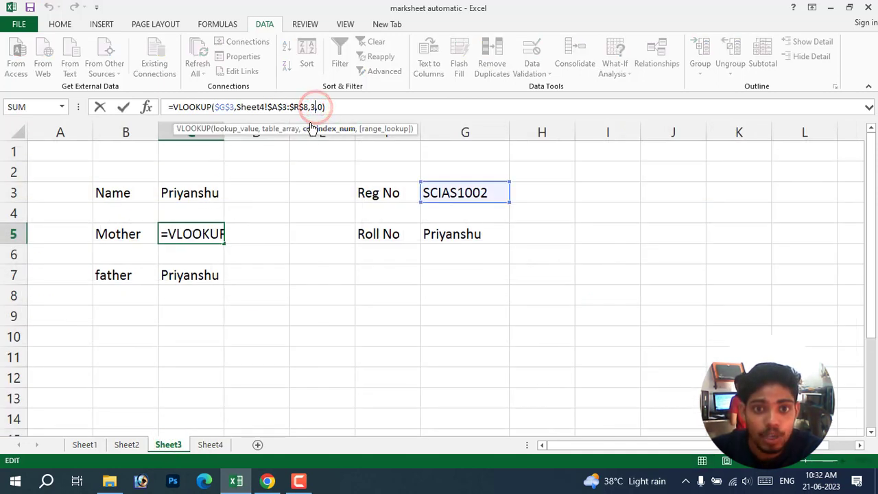
key("BackSpace")
type("4")
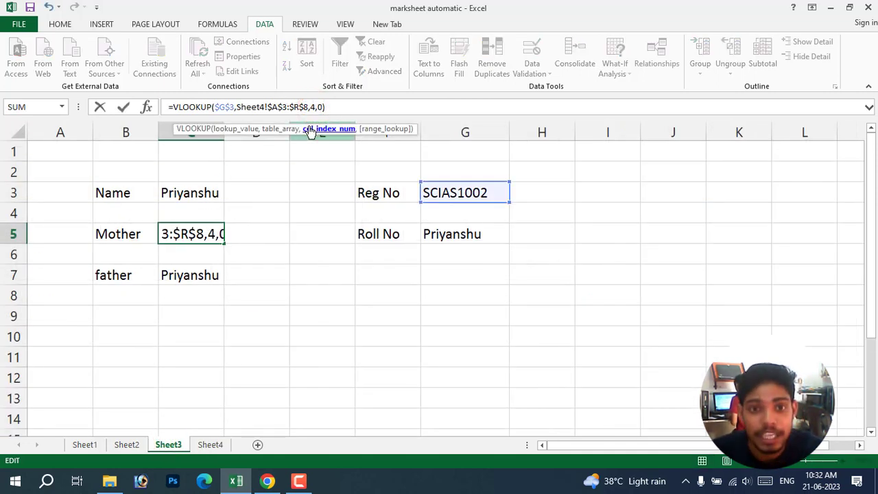
key("Return")
- Change the father formula in C7 to use column index 5
left_click(180, 279)
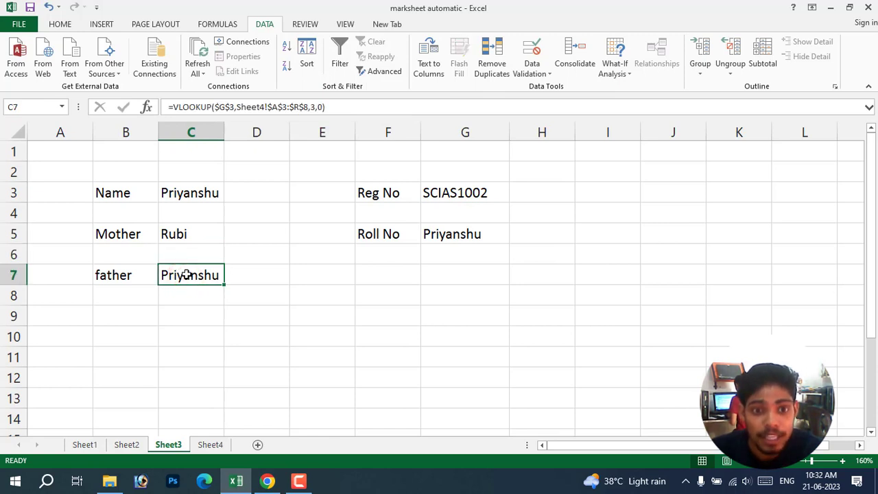
left_click(317, 107)
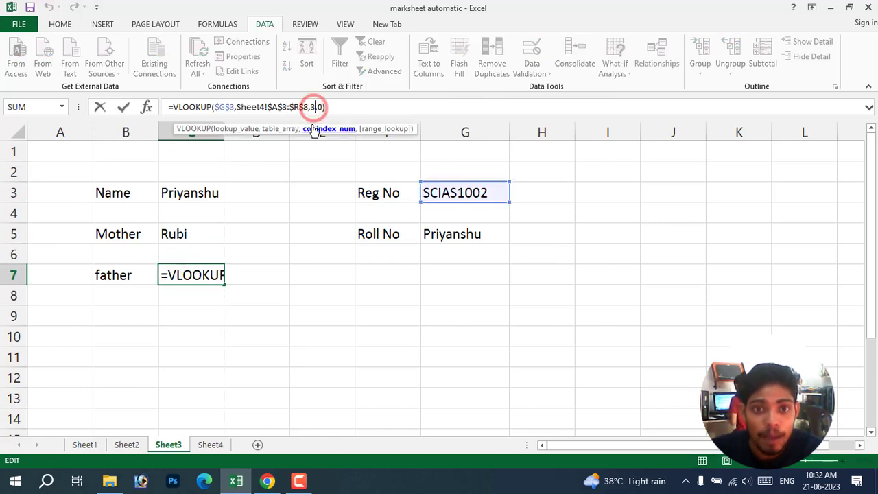
key("BackSpace")
type("5")
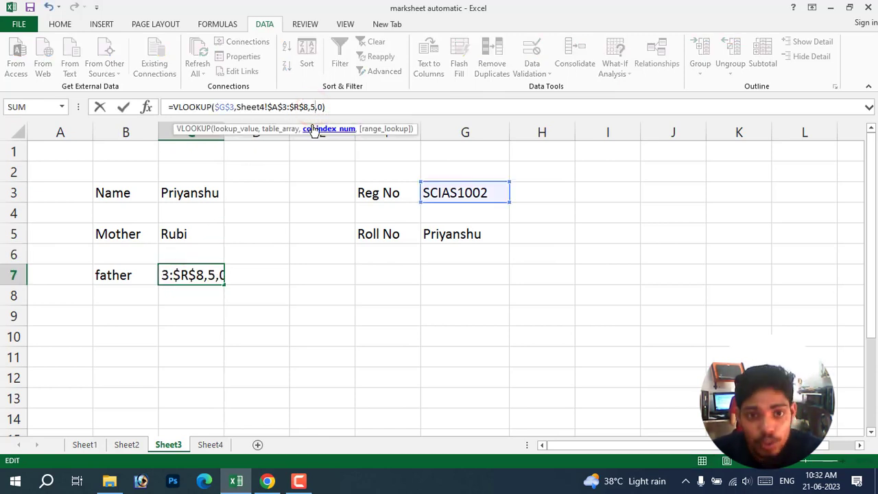
key("Return")
left_click(483, 241)
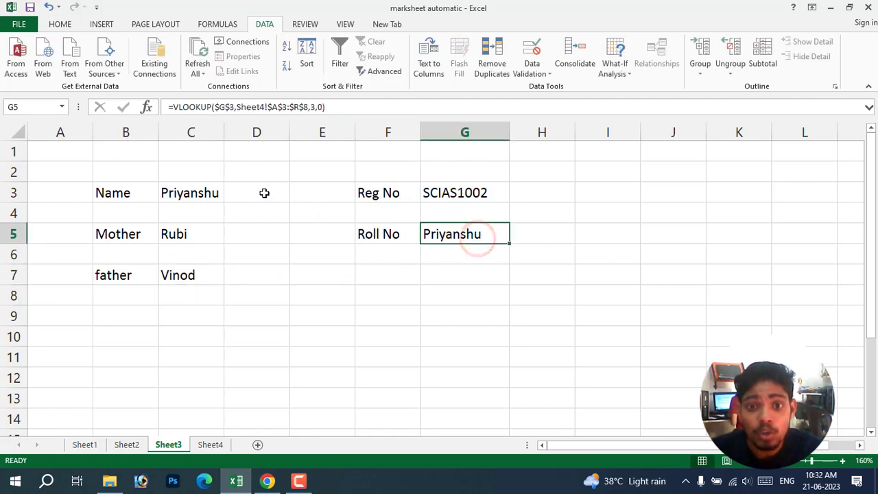
- Change the Roll No formula's column index from 3 to 2
left_click(314, 108)
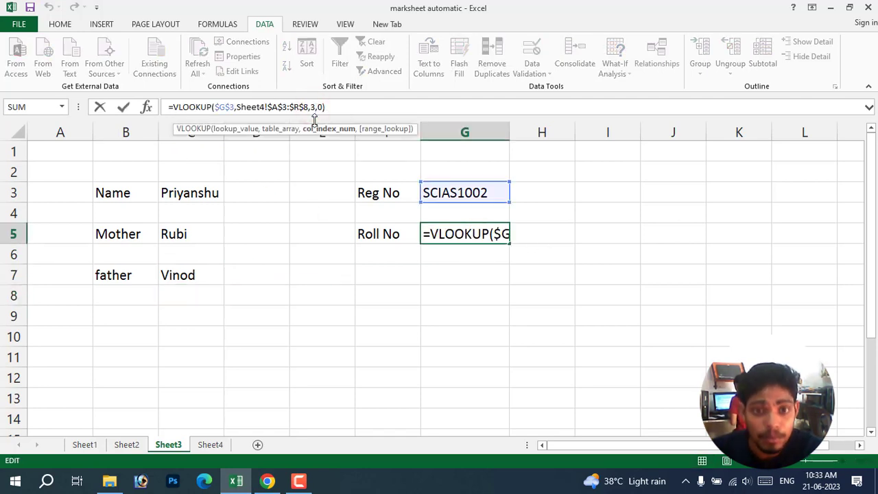
key("BackSpace")
type("2")
key("Return")
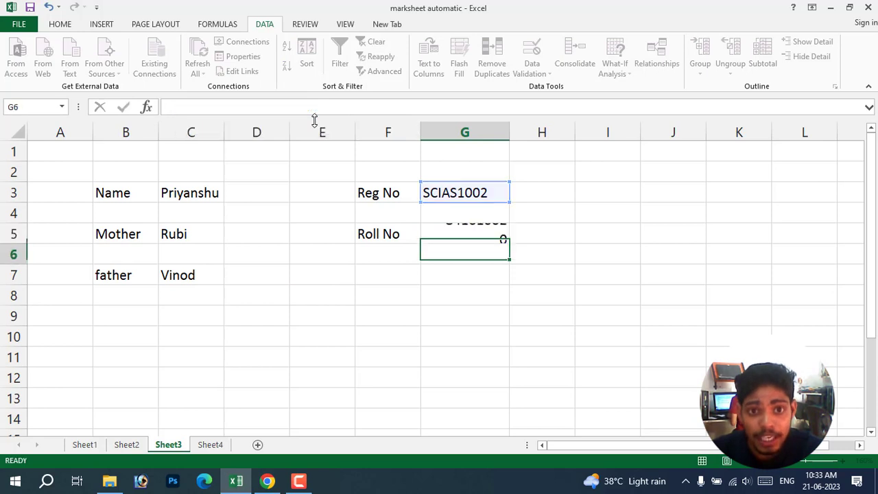